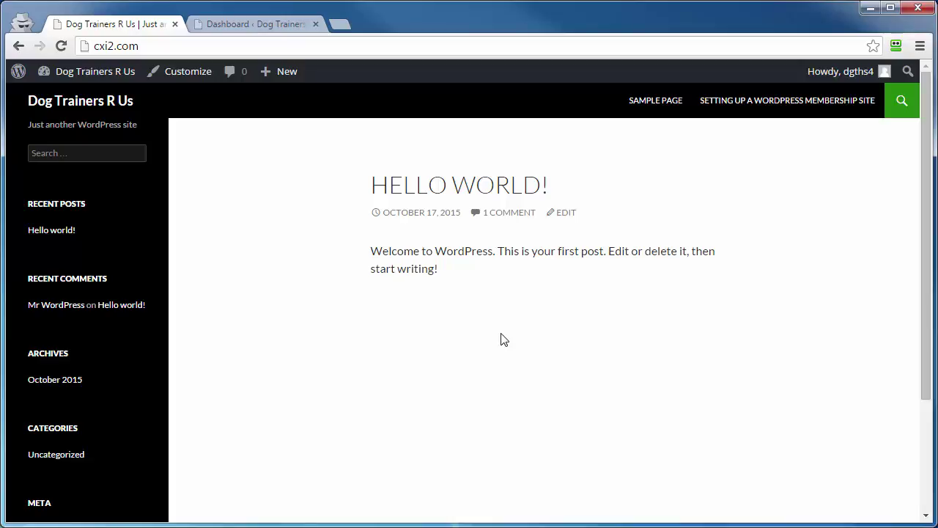
# Step: Go to the site's admin dashboard and open a blank new post
pyautogui.click(258, 25)
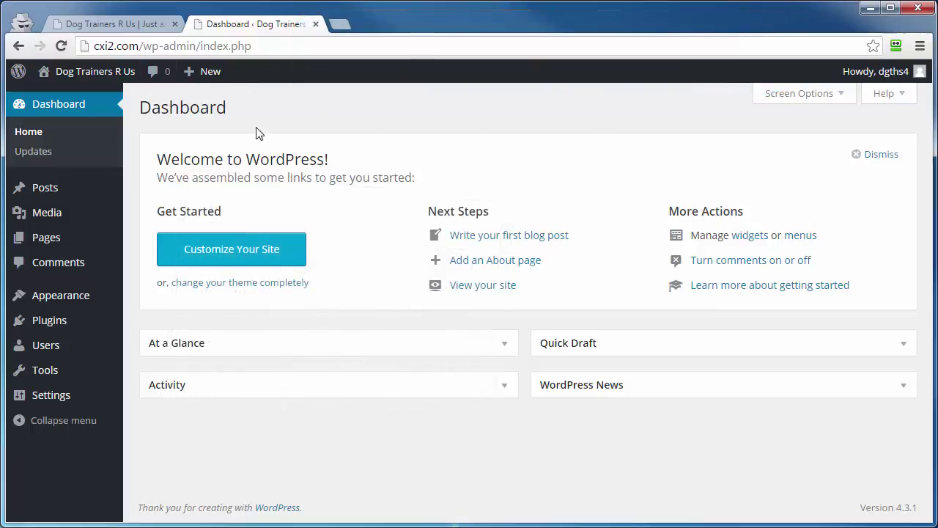
pyautogui.moveTo(17, 192)
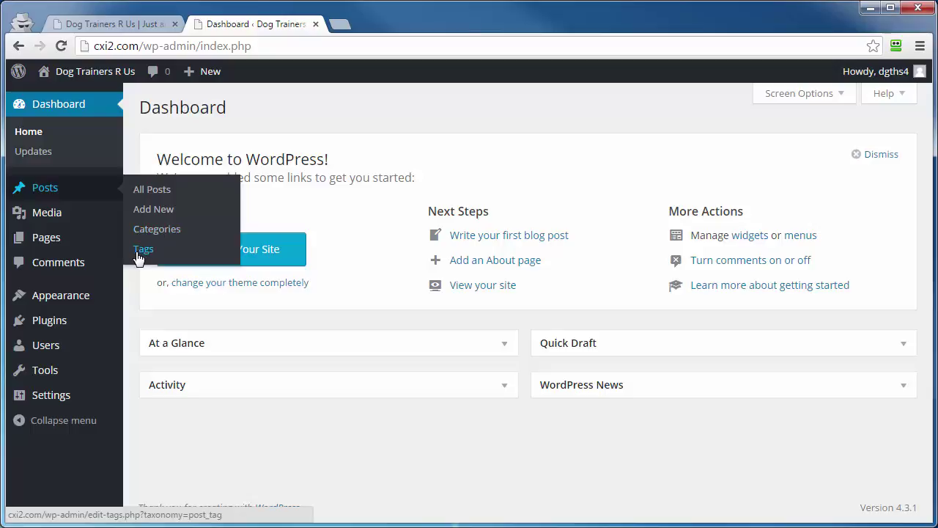
pyautogui.click(143, 211)
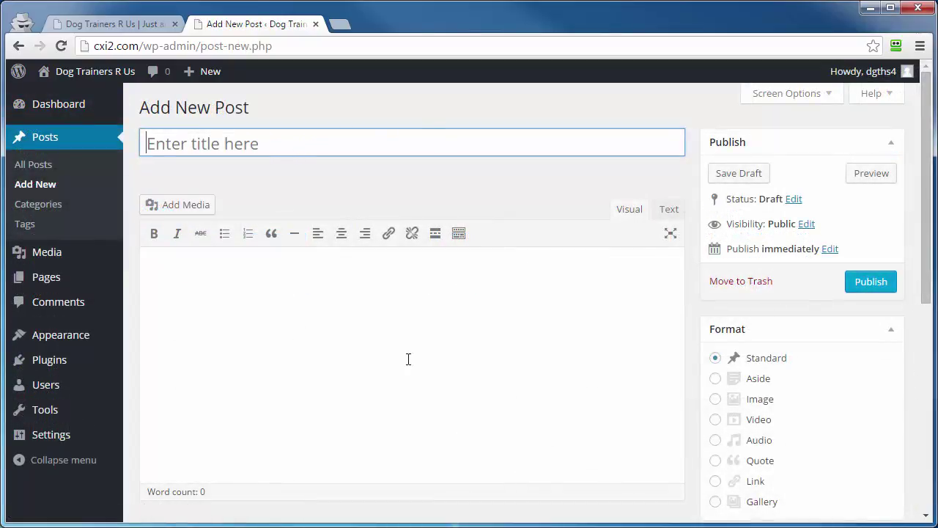
pyautogui.moveTo(209, 77)
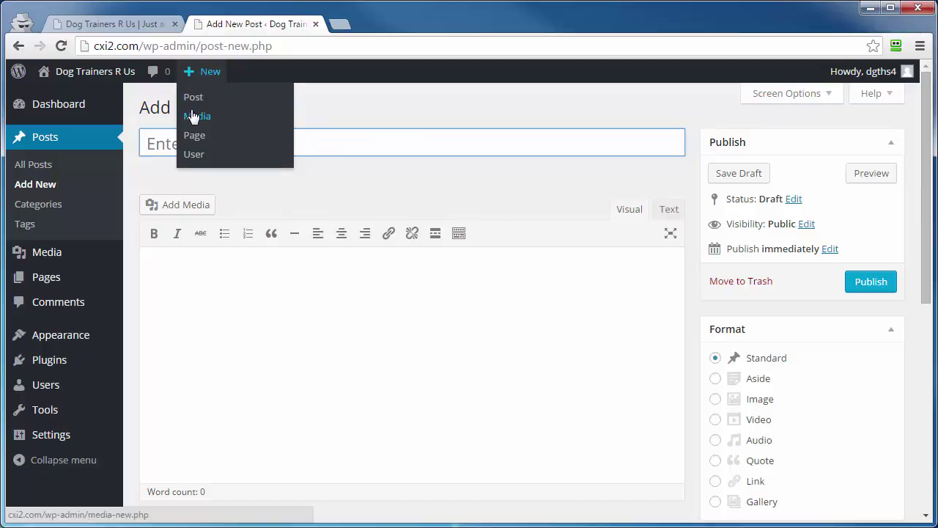
pyautogui.click(253, 102)
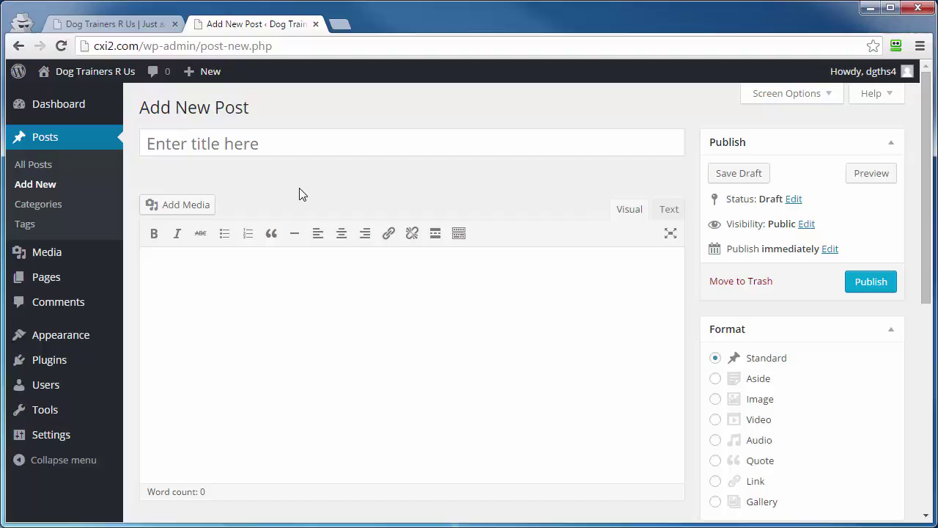
# Step: Title the post "Setting Up A WordPress Membership Site" and check its permalink slug in edit mode, keeping it as generated
pyautogui.click(163, 148)
pyautogui.write('Setting Up A WordPress Membership Site')
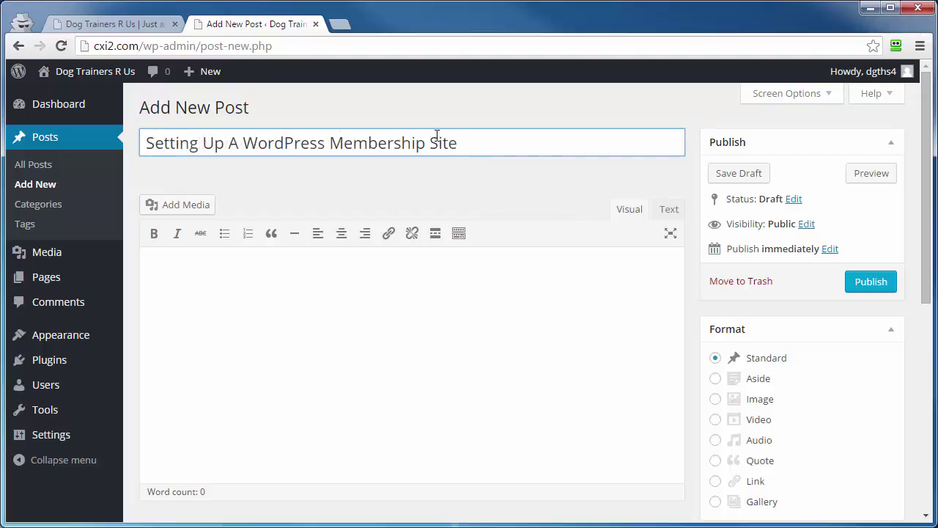
pyautogui.click(236, 193)
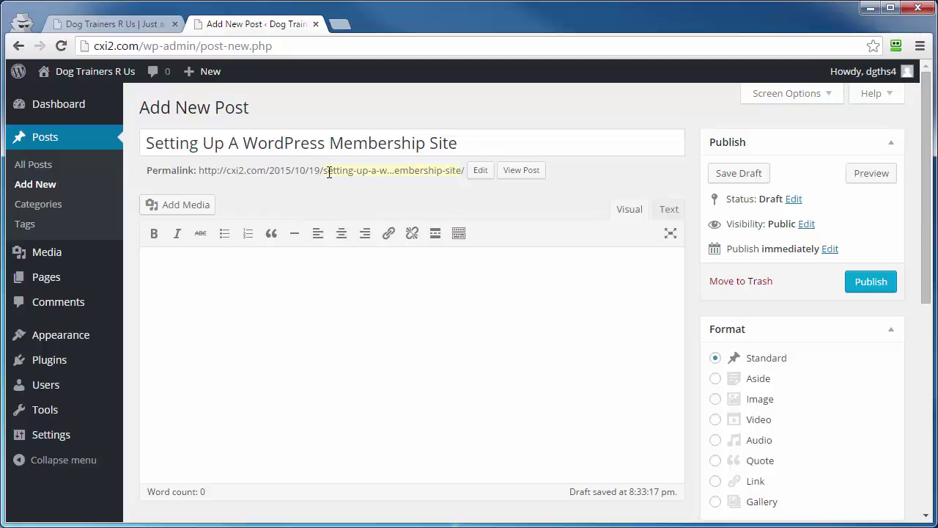
pyautogui.click(479, 171)
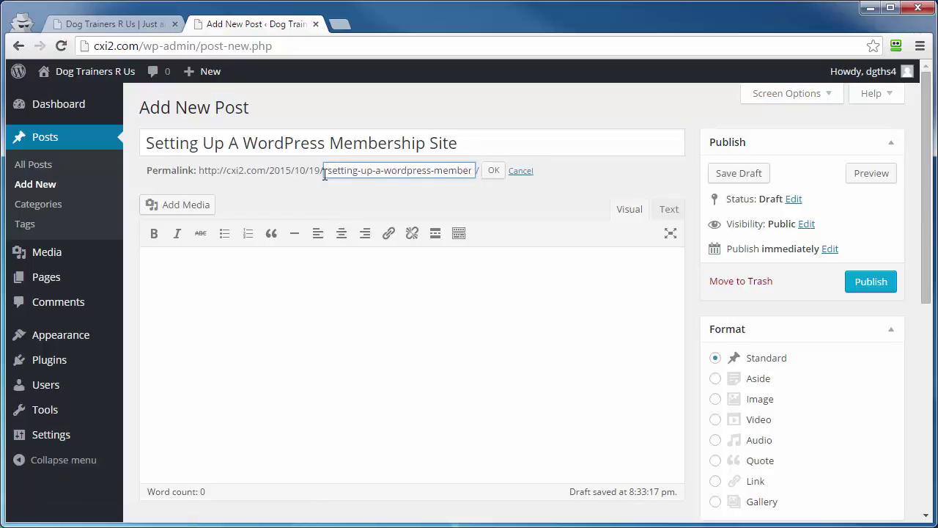
pyautogui.click(490, 173)
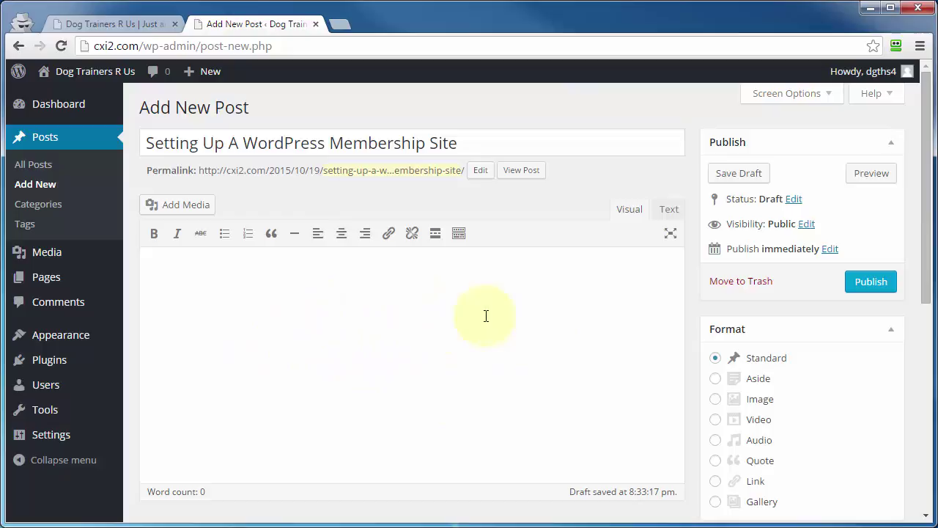
# Step: Compare the text and visual editing modes and show the second row of formatting tools in the visual editor
pyautogui.click(671, 214)
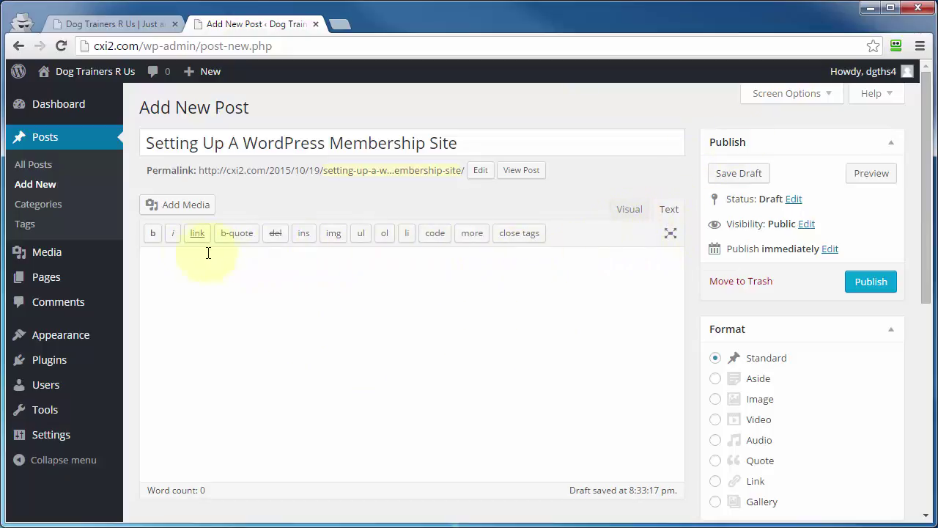
pyautogui.click(628, 213)
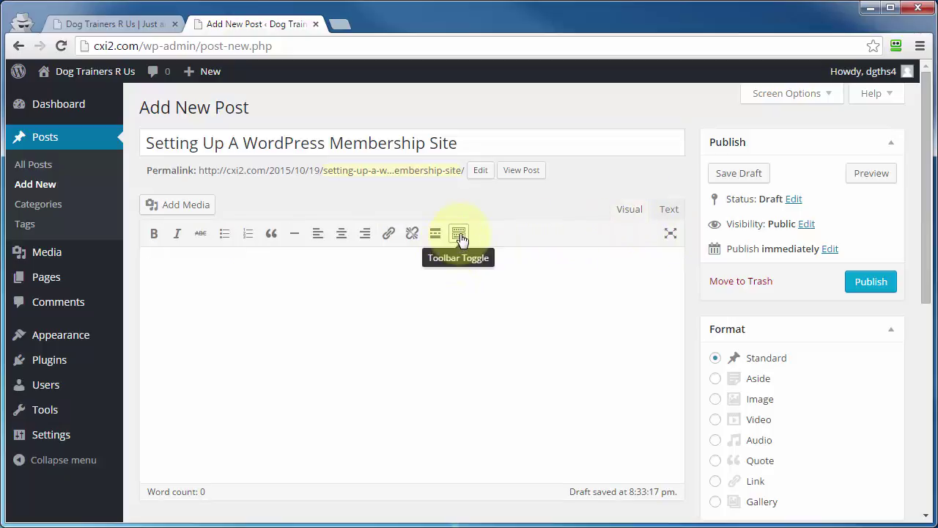
pyautogui.click(459, 233)
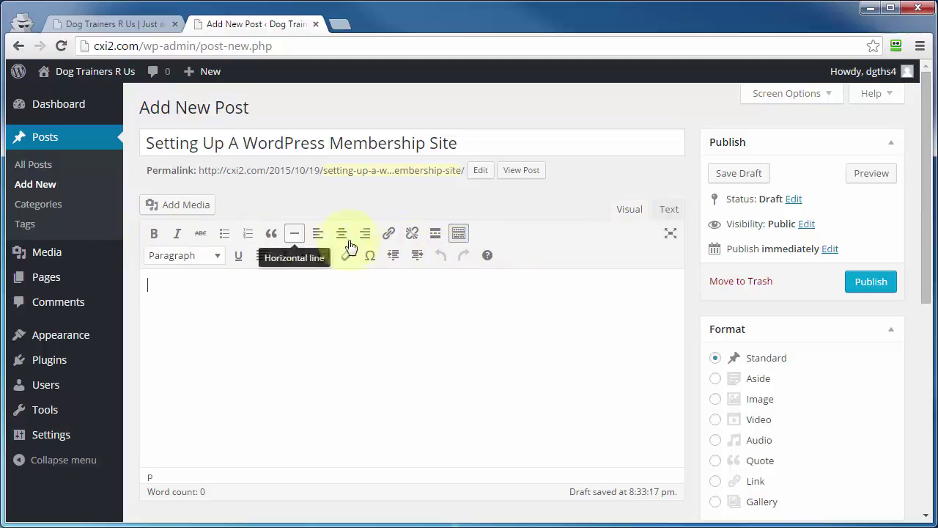
pyautogui.click(669, 209)
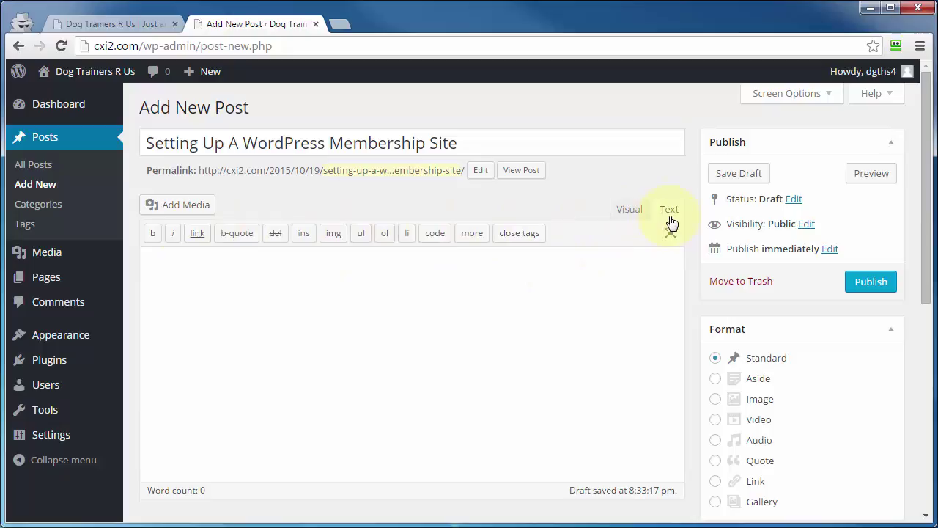
pyautogui.click(627, 211)
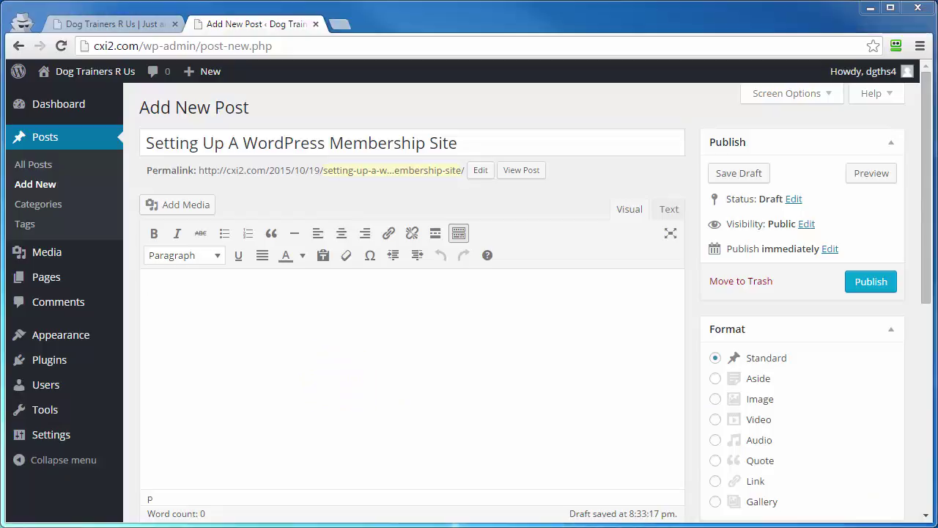
# Step: Switch to the Word document and copy the three paragraphs directly below its title line
pyautogui.hotkey('alt', 'Tab')
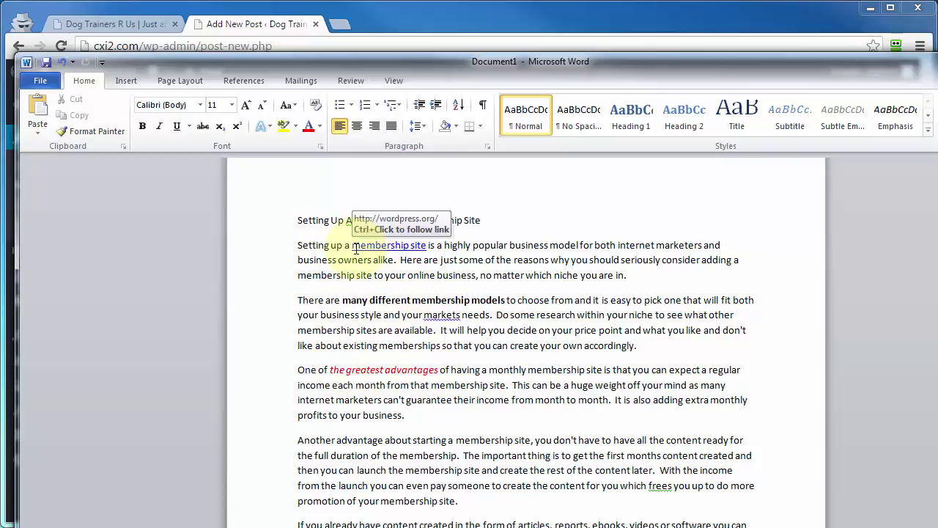
pyautogui.moveTo(299, 244); pyautogui.dragTo(410, 418)
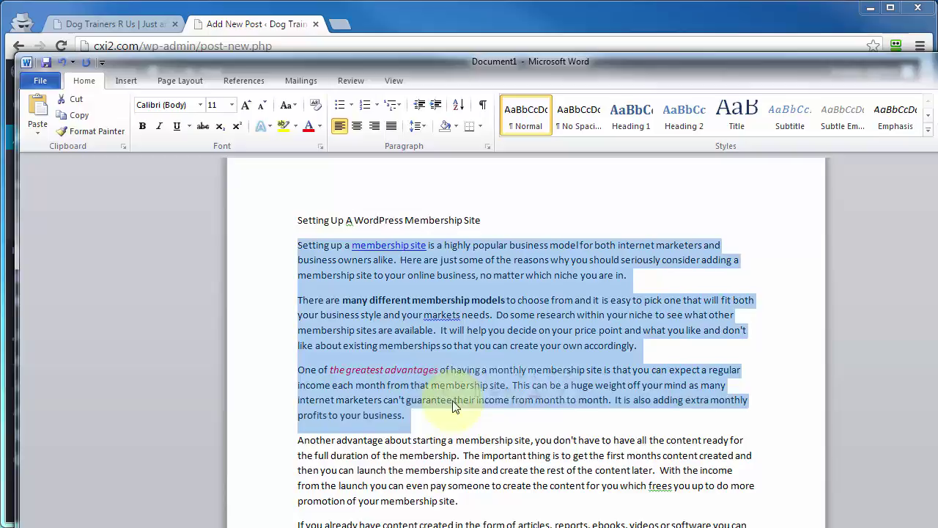
pyautogui.rightClick(526, 317)
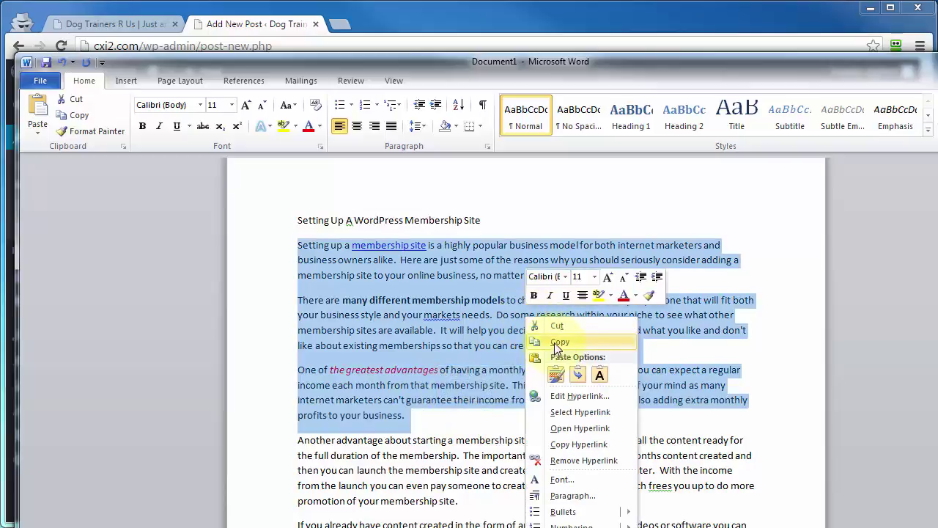
pyautogui.click(555, 345)
# Step: Return to the new post, turn on plain-text pasting and paste the copied paragraphs into the body
pyautogui.moveTo(443, 65); pyautogui.dragTo(828, 89)
pyautogui.click(331, 345)
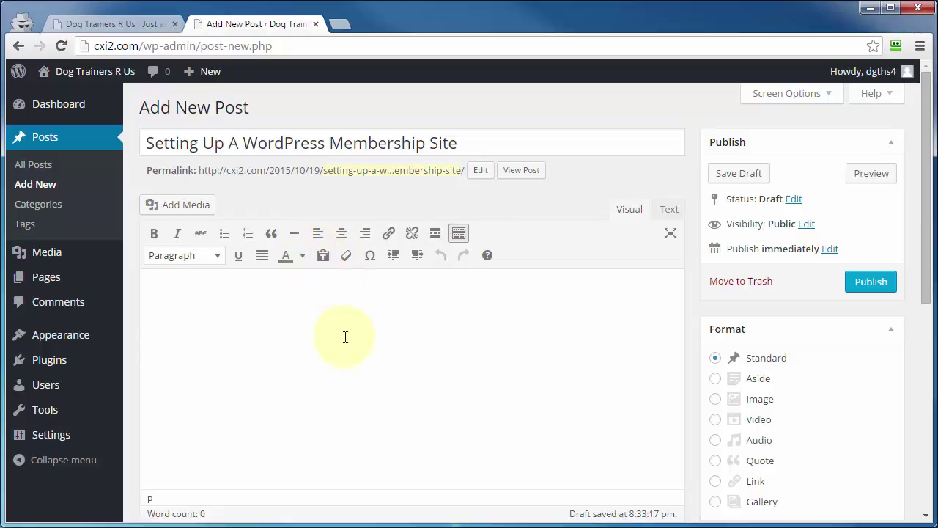
pyautogui.click(324, 262)
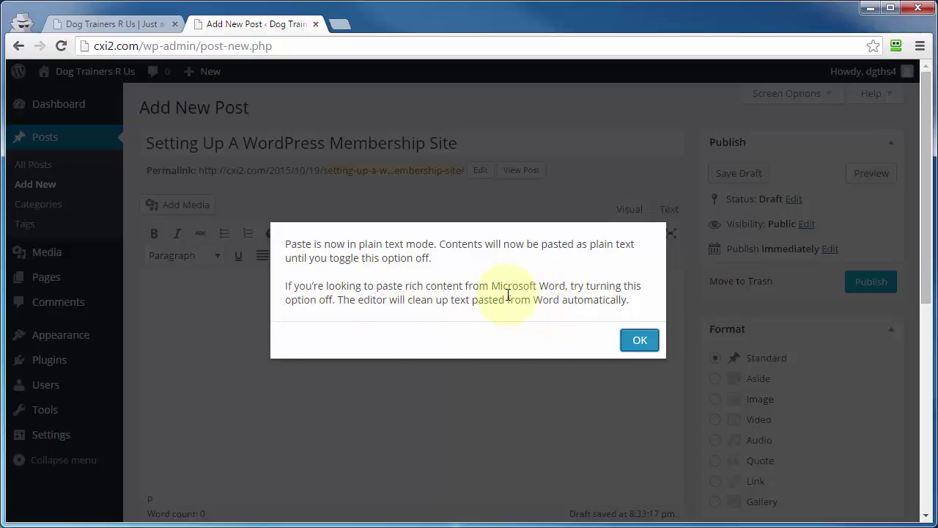
pyautogui.click(645, 346)
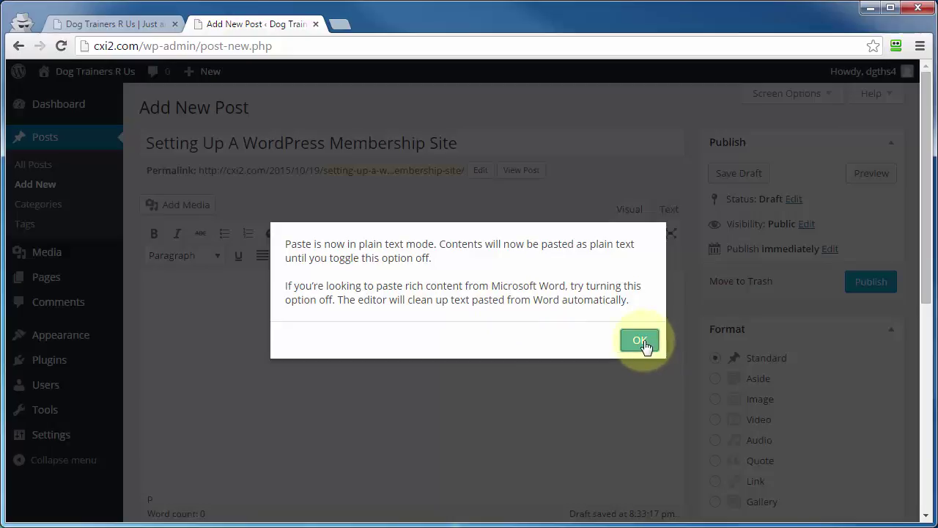
pyautogui.click(640, 340)
pyautogui.rightClick(174, 288)
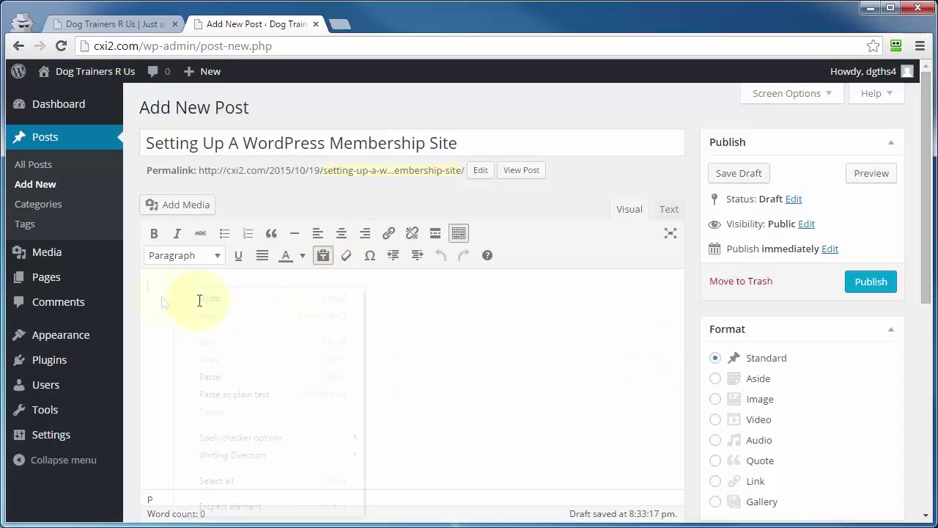
pyautogui.click(209, 376)
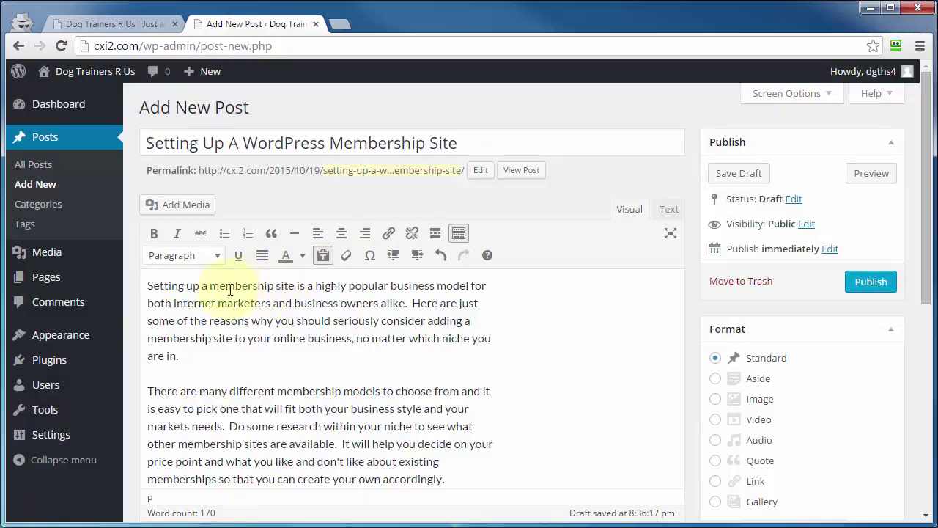
# Step: Turn off plain-text pasting and paste the copied paragraphs with their Word formatting above the existing body text
pyautogui.moveTo(210, 289); pyautogui.dragTo(282, 286)
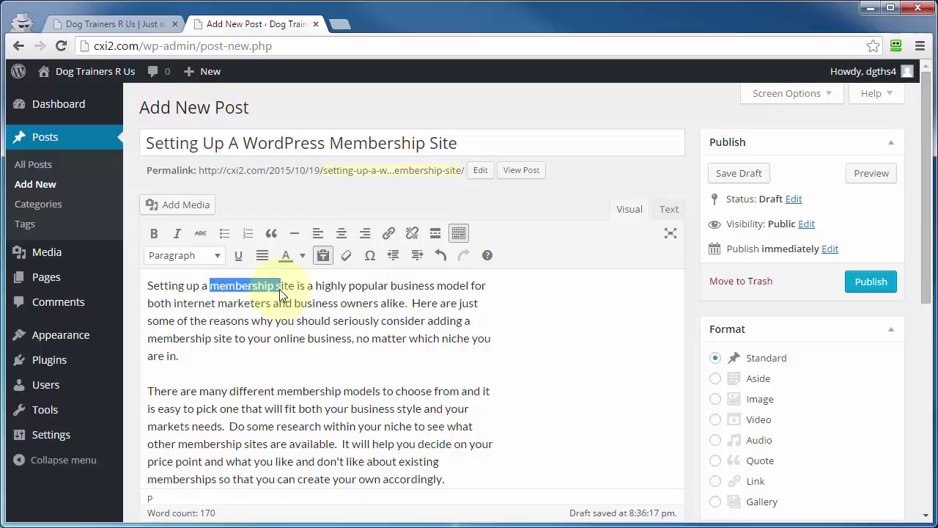
pyautogui.click(277, 286)
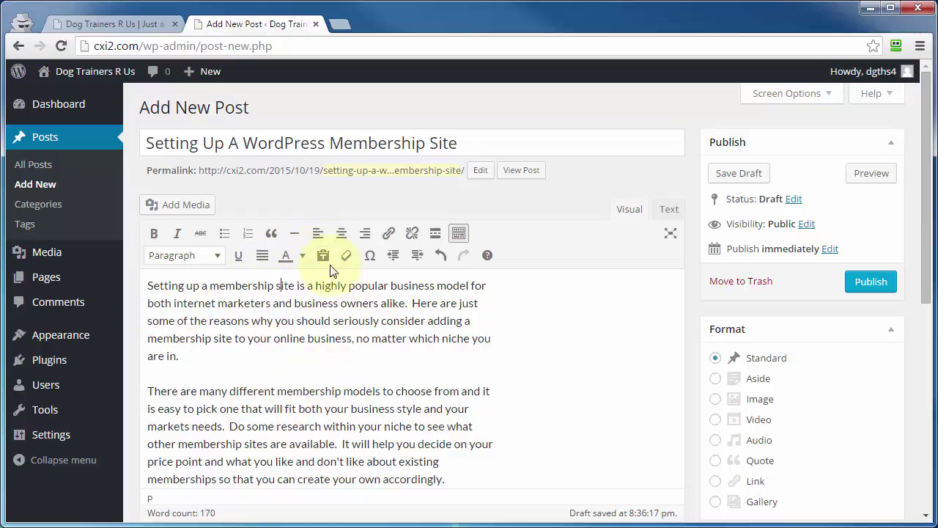
pyautogui.click(147, 286)
pyautogui.press('Return')
pyautogui.rightClick(160, 251)
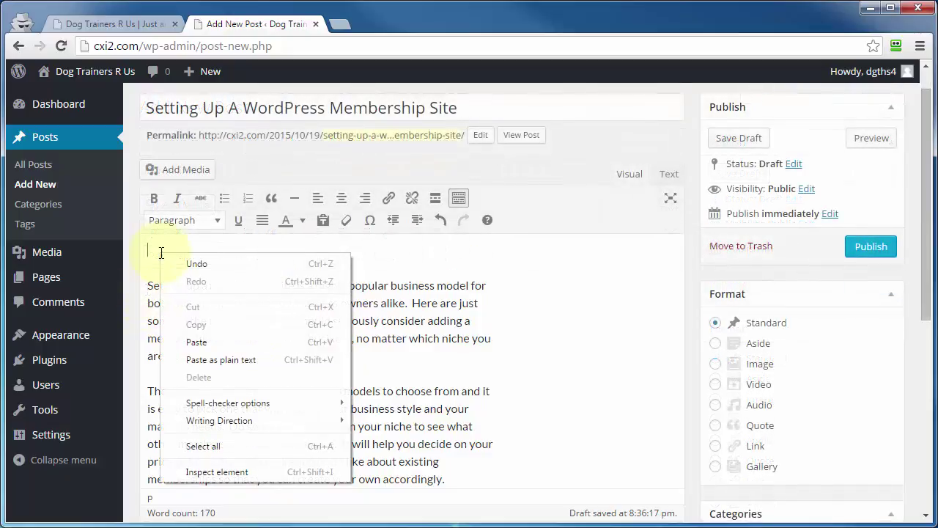
pyautogui.click(203, 342)
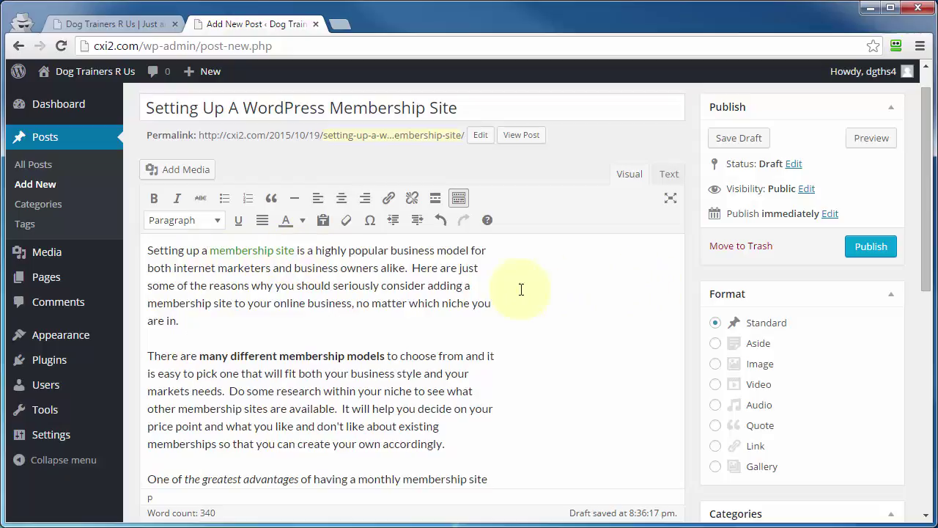
# Step: Examine the HTML code of the pasted text and return to the visual editor
pyautogui.click(670, 177)
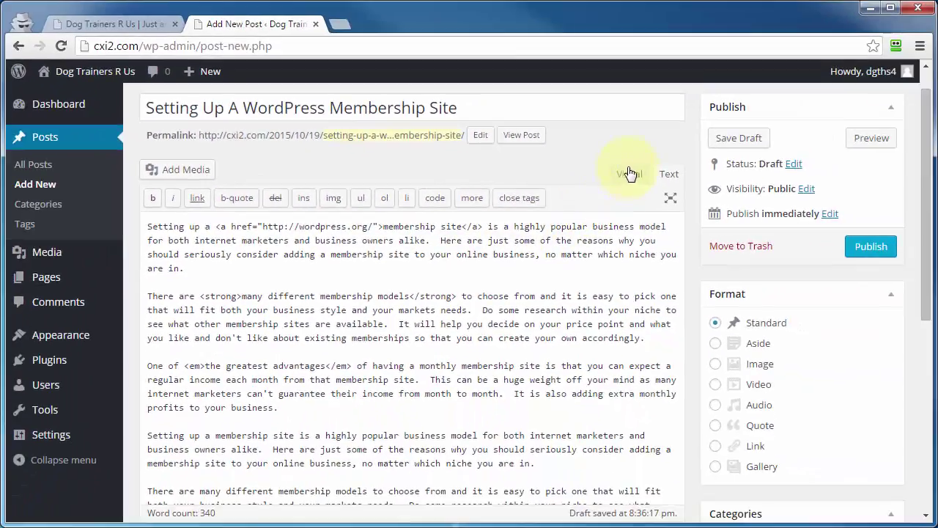
pyautogui.click(629, 173)
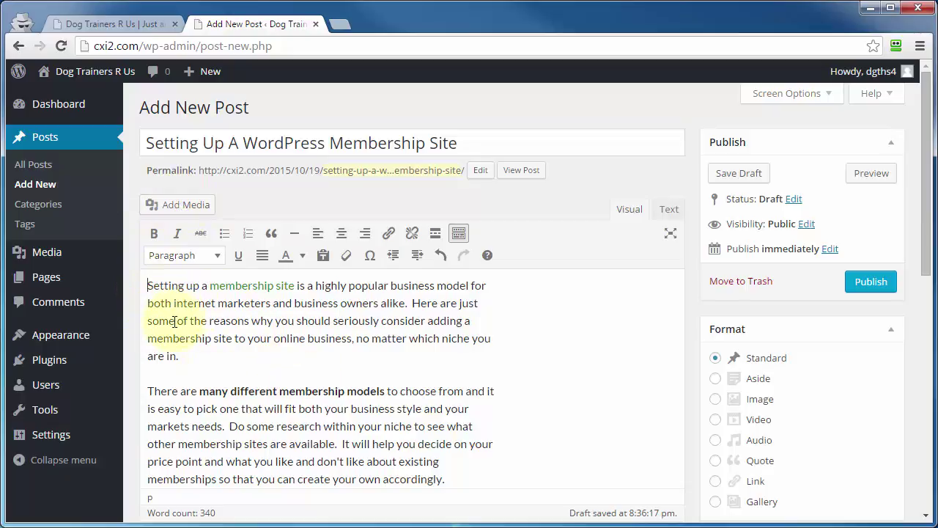
# Step: Open the post's media insertion dialog, review the file upload and insert-from-URL options, and return to the media library
pyautogui.click(188, 213)
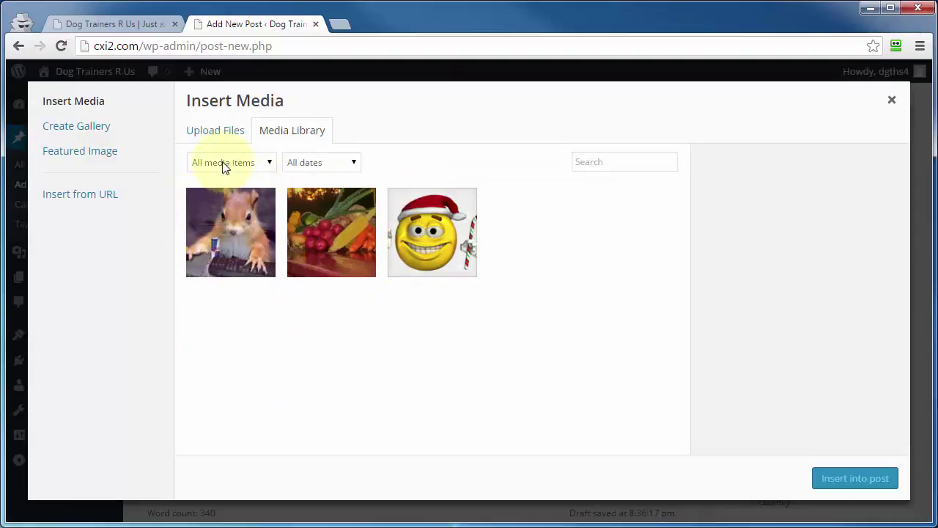
pyautogui.click(196, 132)
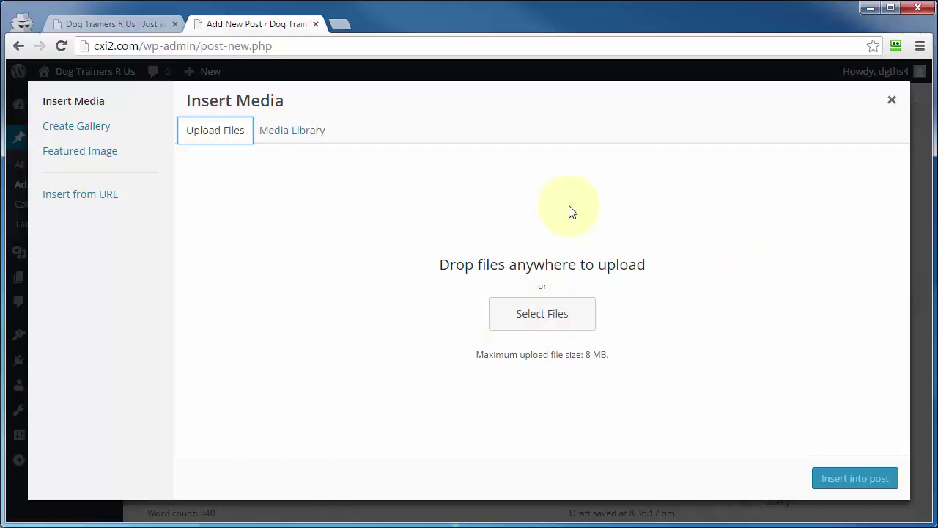
pyautogui.click(79, 198)
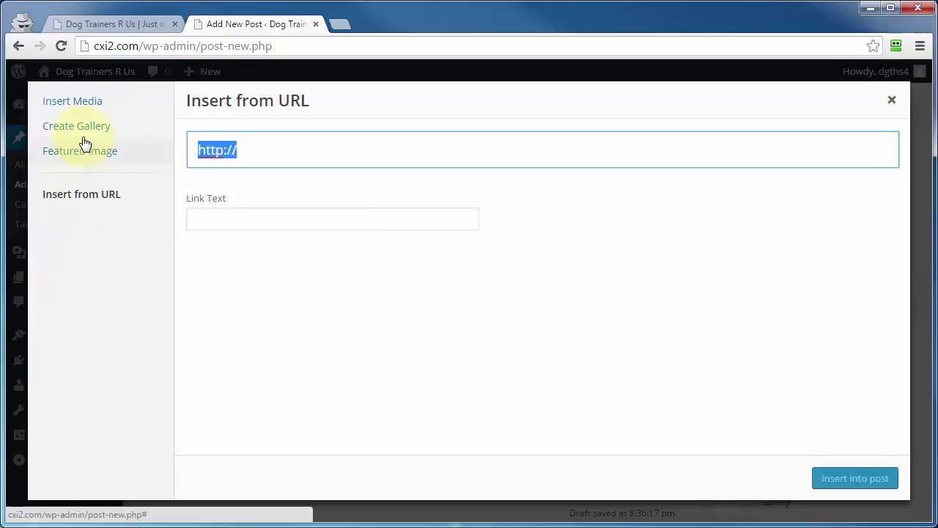
pyautogui.click(71, 101)
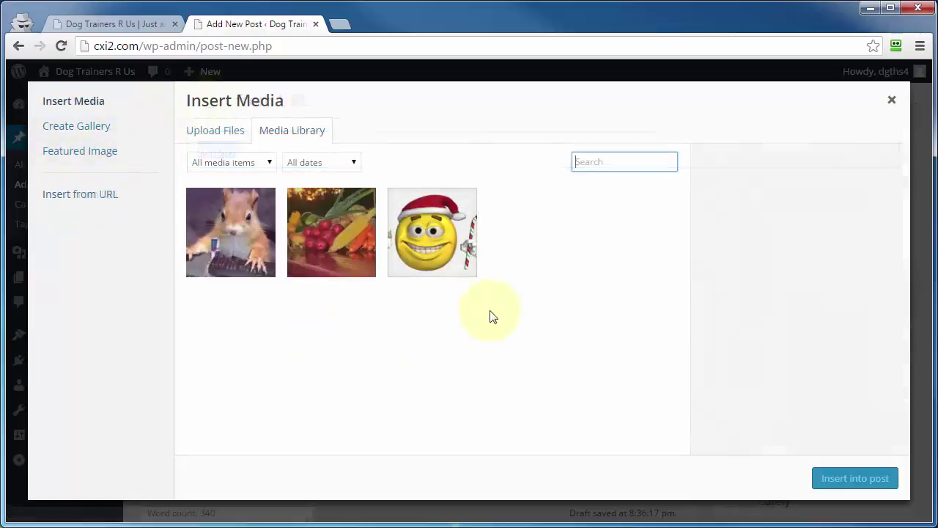
# Step: Insert happy-christmas-smiley.png from the media library at the start of the post, full size with no alignment
pyautogui.click(423, 240)
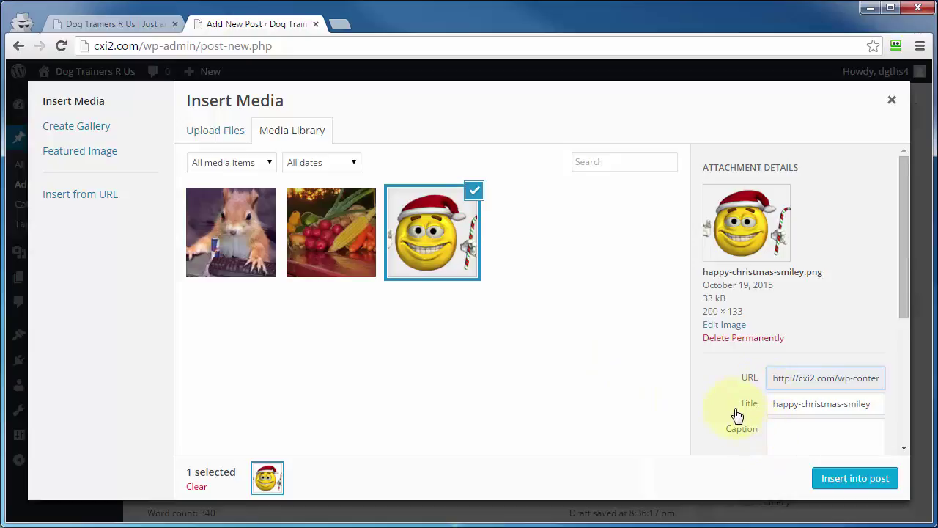
pyautogui.scroll(-3, 718, 398)
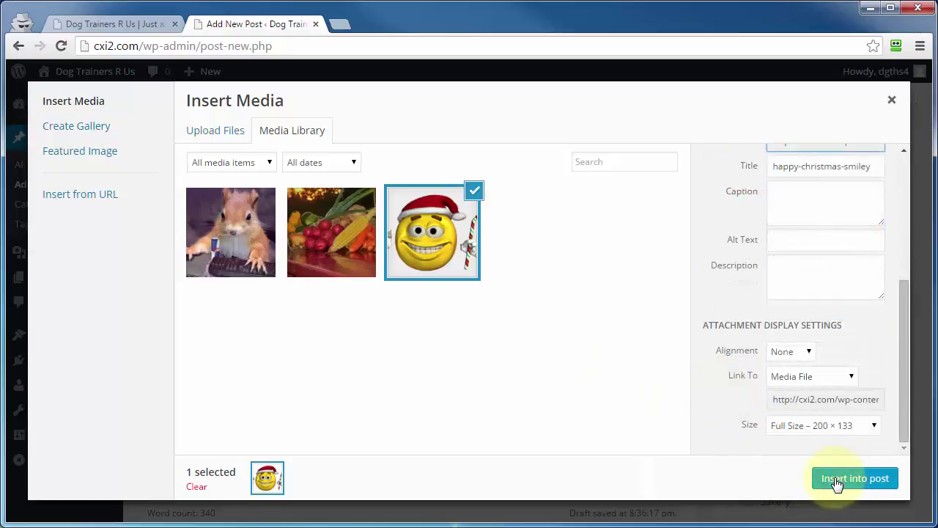
pyautogui.click(848, 482)
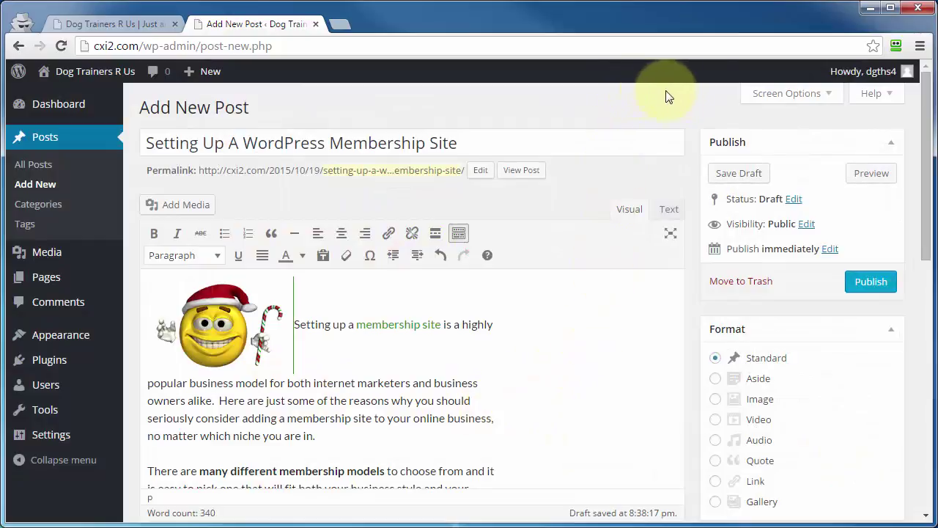
# Step: Open the post's screen options and examine which boxes beside the editor correspond to the enabled Format, Categories, Tags and Featured Image options
pyautogui.click(802, 97)
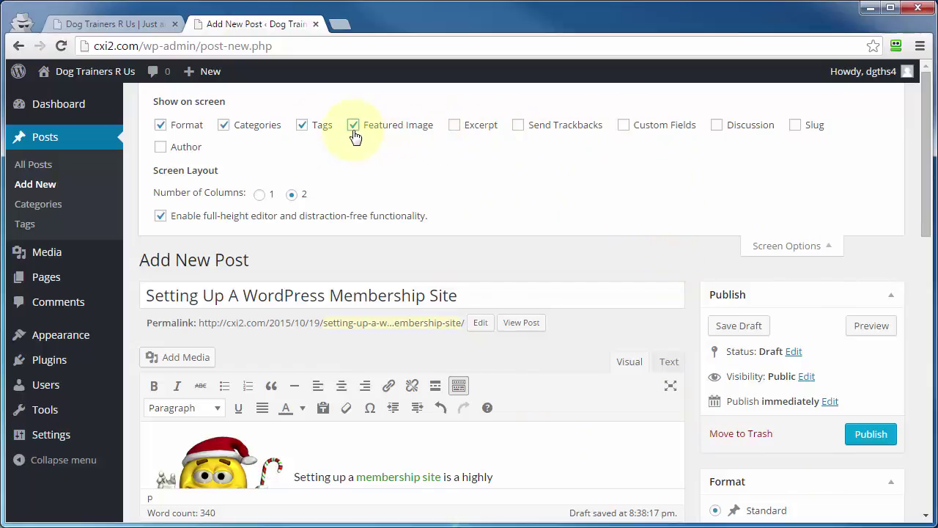
pyautogui.scroll(-5, 720, 213)
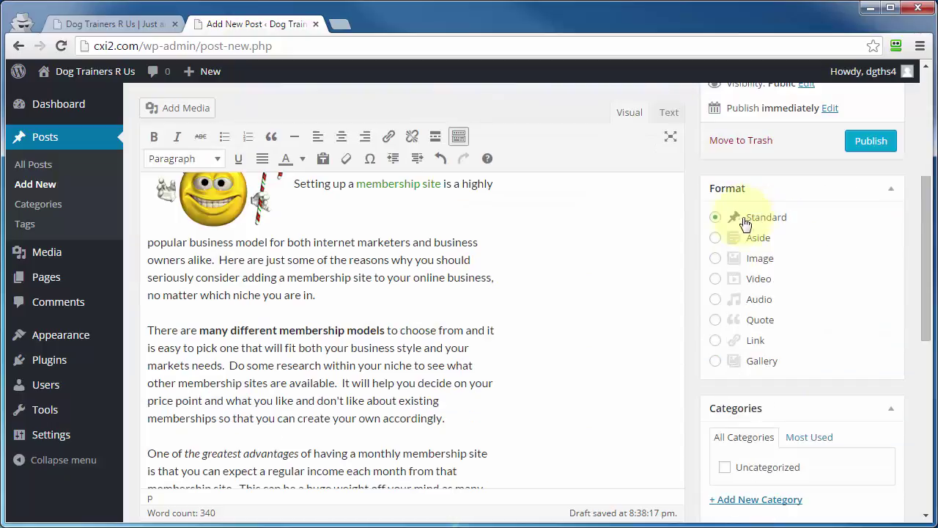
pyautogui.scroll(-3, 760, 371)
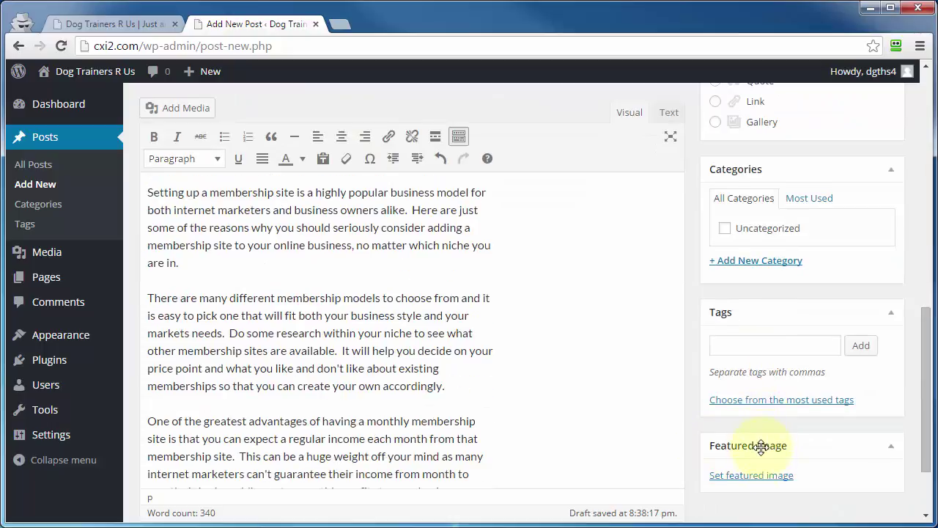
pyautogui.scroll(10, 692, 315)
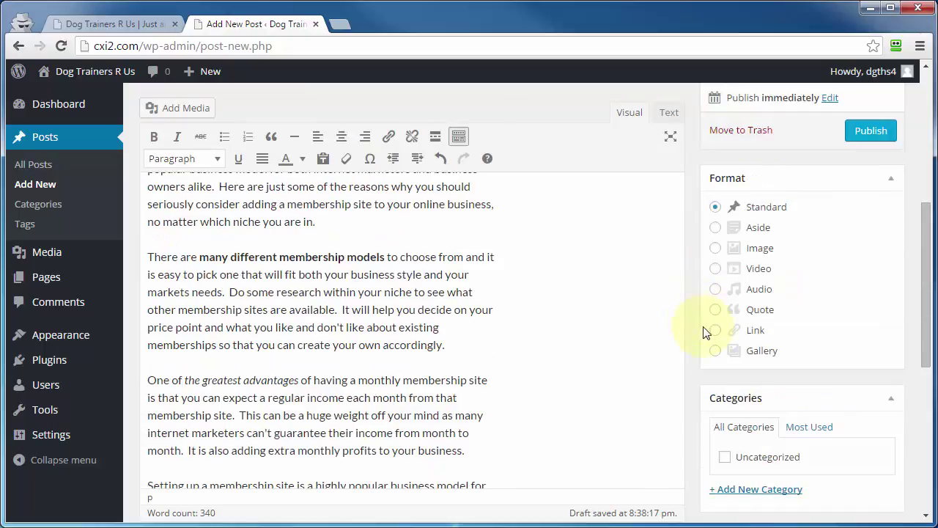
# Step: Hide the Categories, Tags, Featured Image and Format boxes from the post editing screen
pyautogui.click(224, 125)
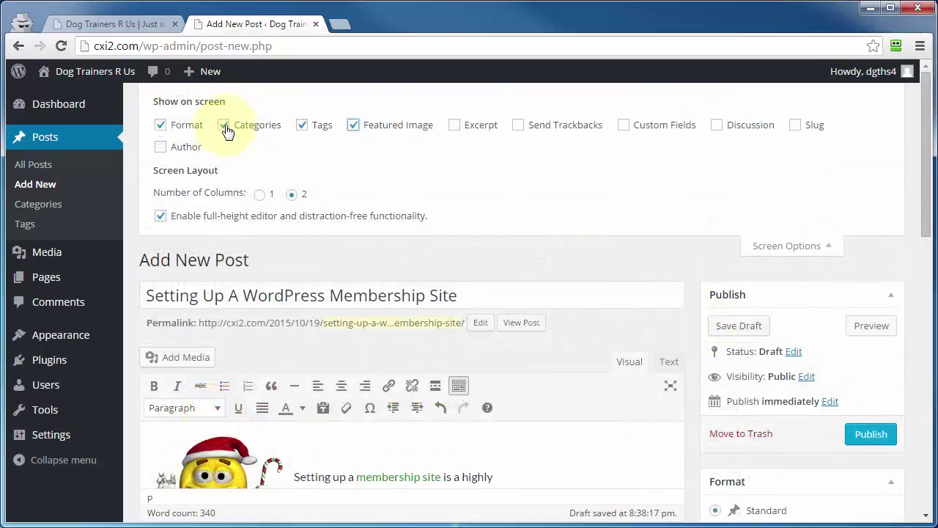
pyautogui.click(301, 125)
pyautogui.click(783, 246)
pyautogui.scroll(-5, 747, 335)
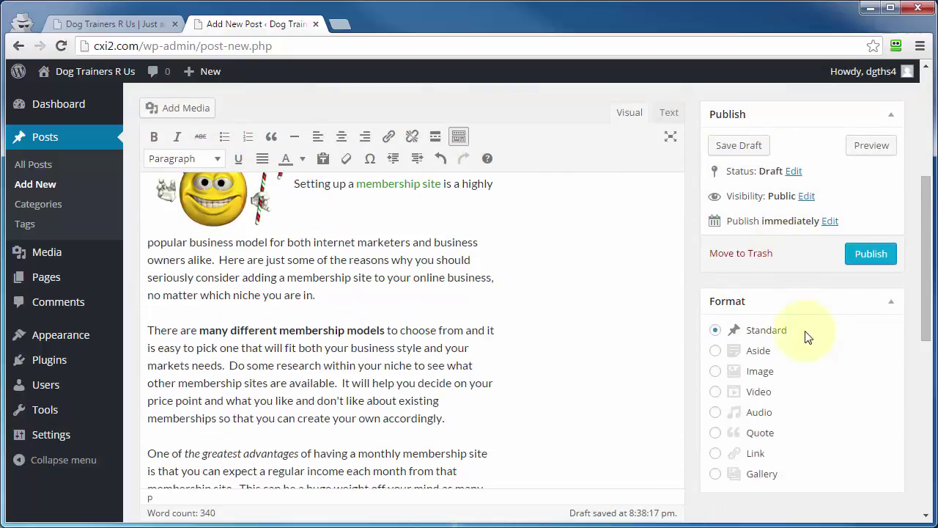
pyautogui.scroll(10, 718, 394)
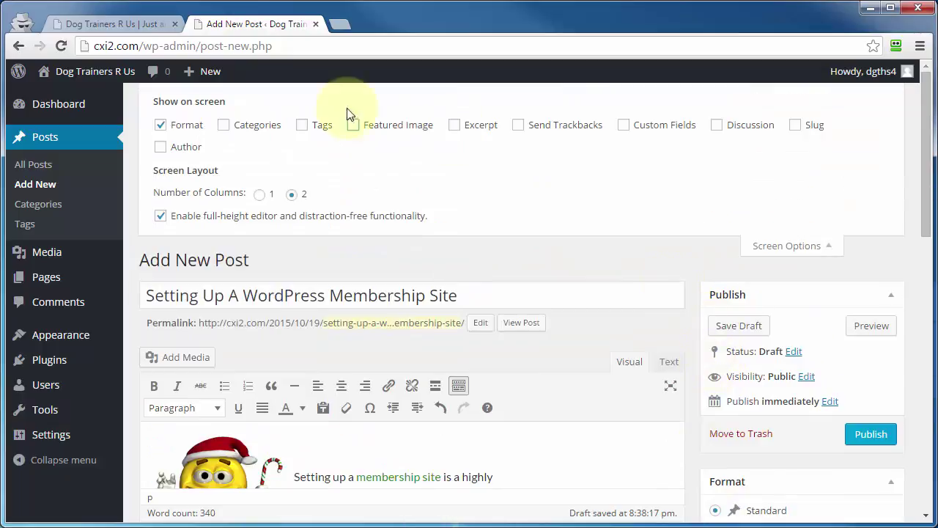
pyautogui.click(161, 126)
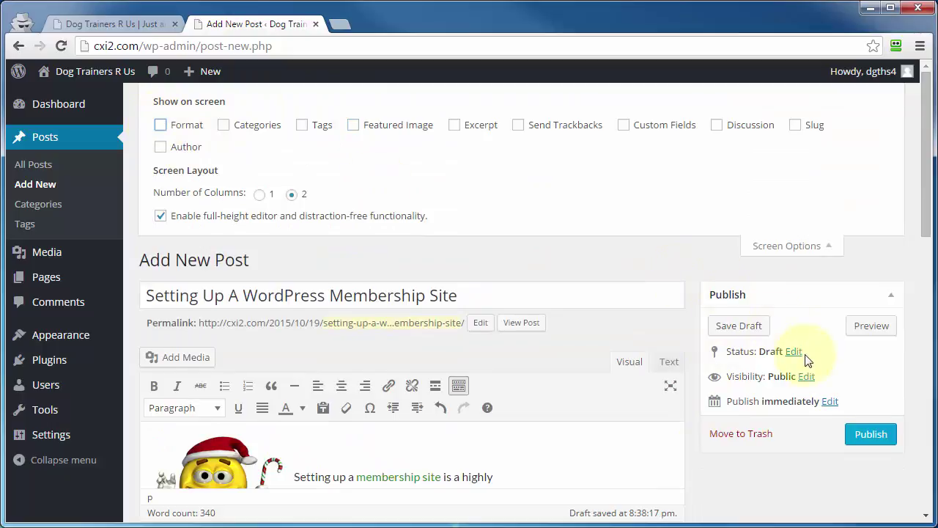
pyautogui.scroll(-3, 819, 412)
pyautogui.scroll(3, 819, 412)
pyautogui.scroll(-4, 805, 465)
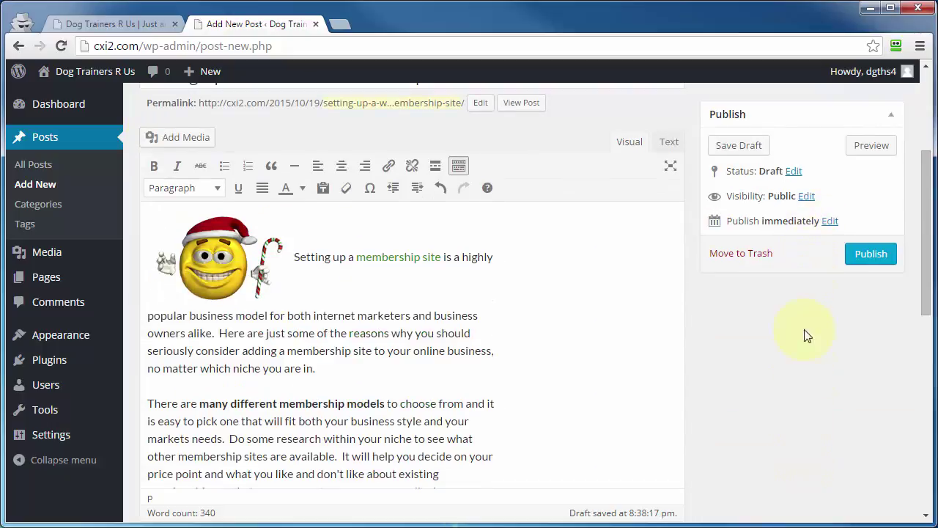
pyautogui.scroll(4, 796, 411)
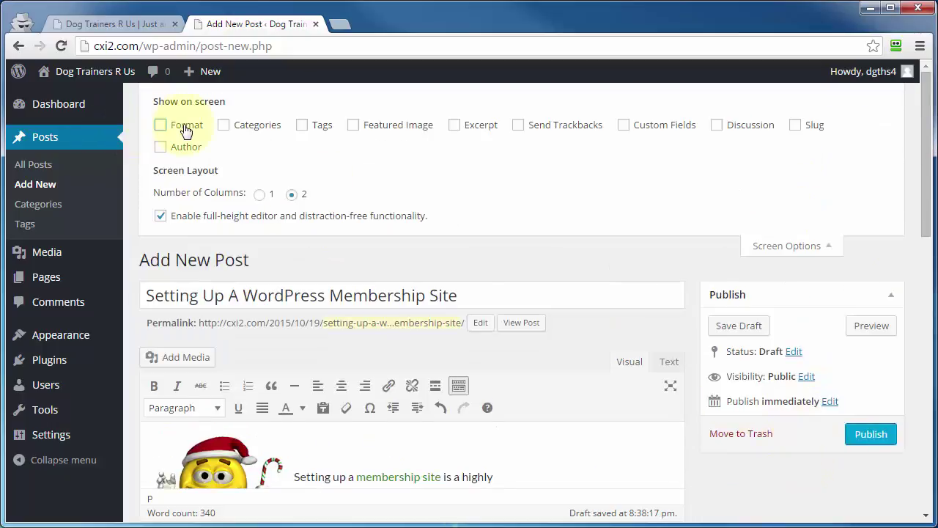
# Step: Show the Format, Categories, Tags and Featured Image boxes on the post editing screen again
pyautogui.click(161, 126)
pyautogui.click(224, 126)
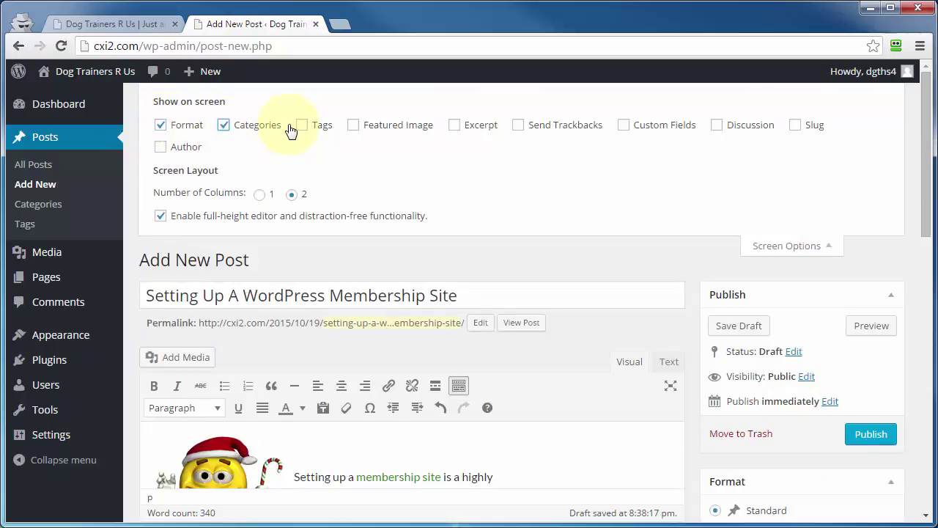
pyautogui.click(302, 125)
pyautogui.click(354, 126)
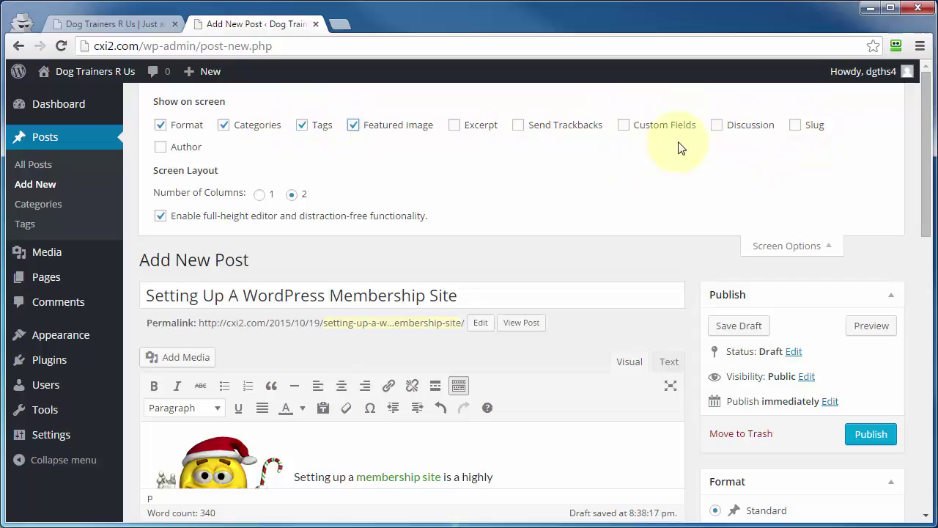
# Step: Enable the Discussion box in the post's screen options
pyautogui.click(717, 126)
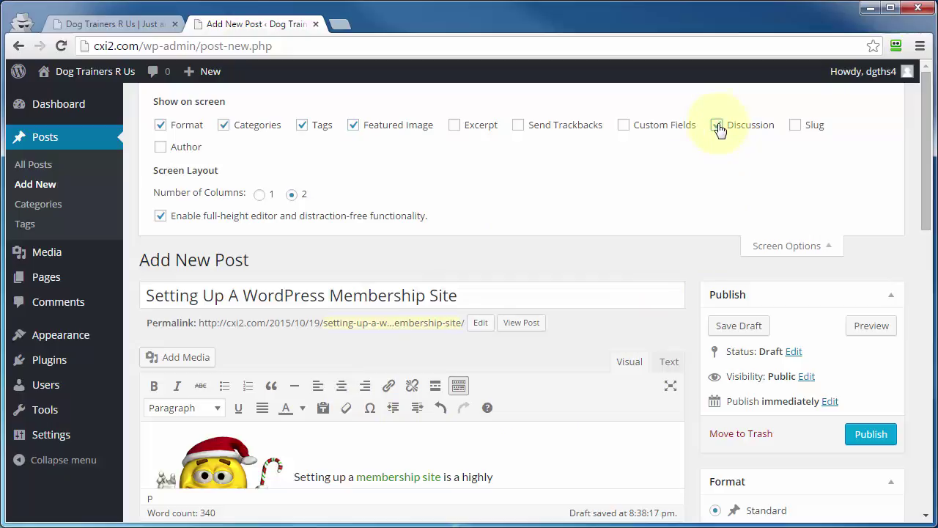
pyautogui.scroll(-3, 686, 351)
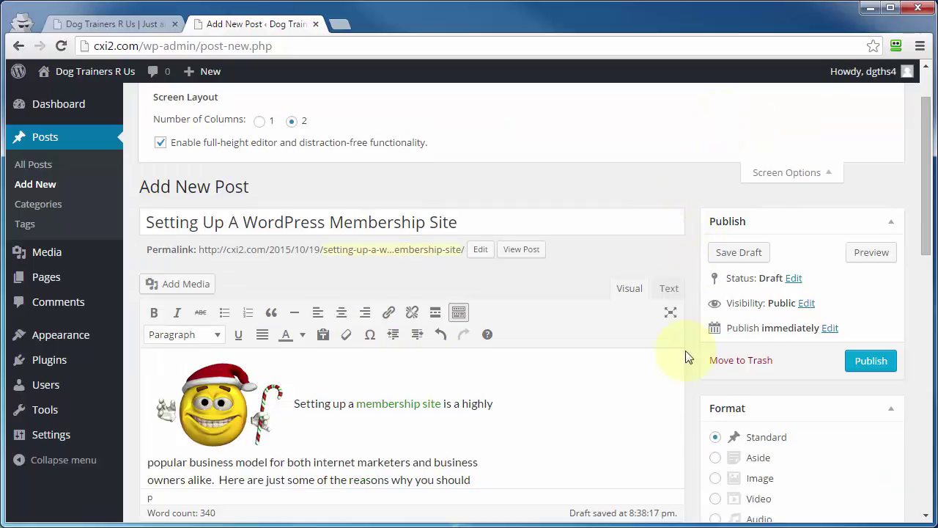
pyautogui.scroll(-5, 693, 396)
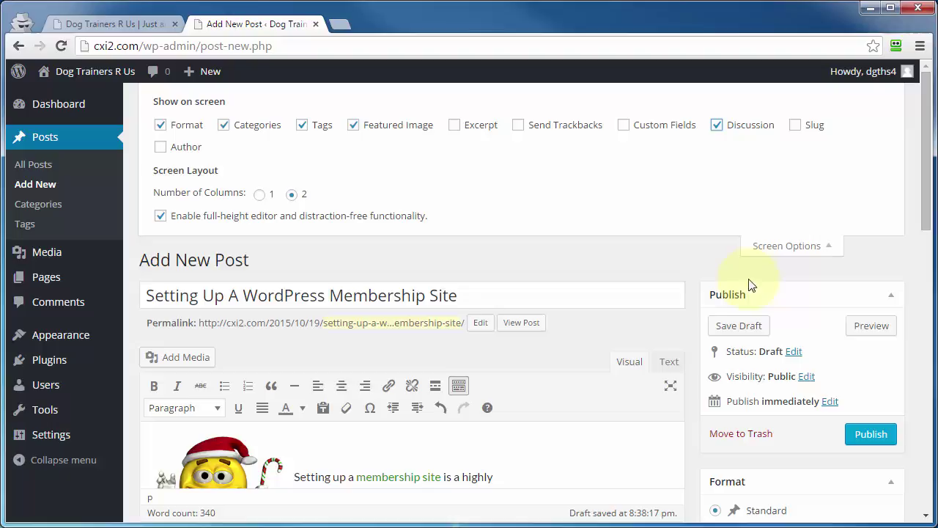
# Step: Try the one-column screen layout and switch back to two columns
pyautogui.click(266, 195)
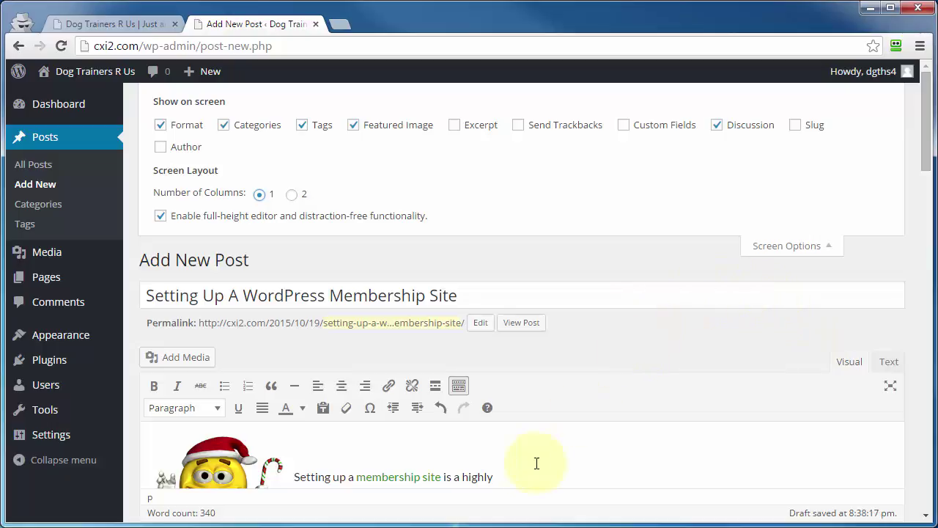
pyautogui.click(292, 193)
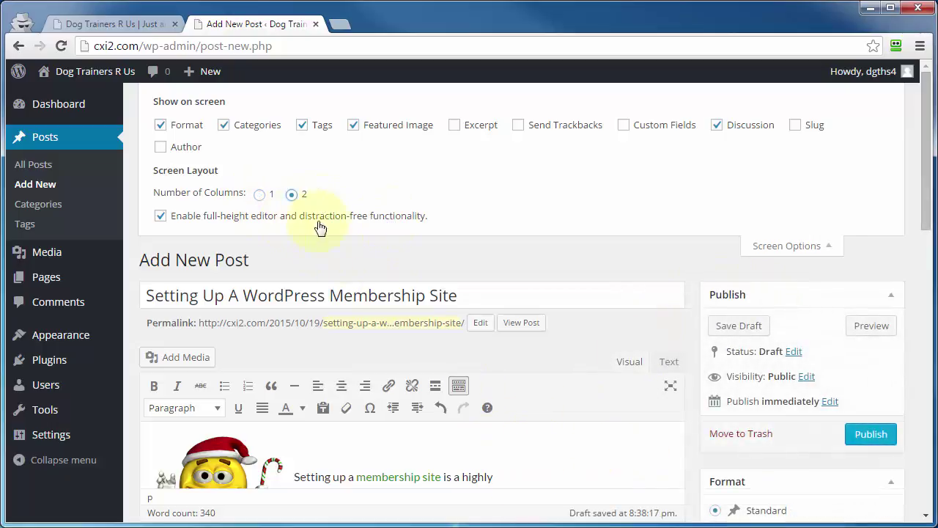
# Step: Disable the full-height editor and distraction-free functionality, compare how the editor scrolls, and re-enable it
pyautogui.click(160, 216)
pyautogui.scroll(-4, 680, 285)
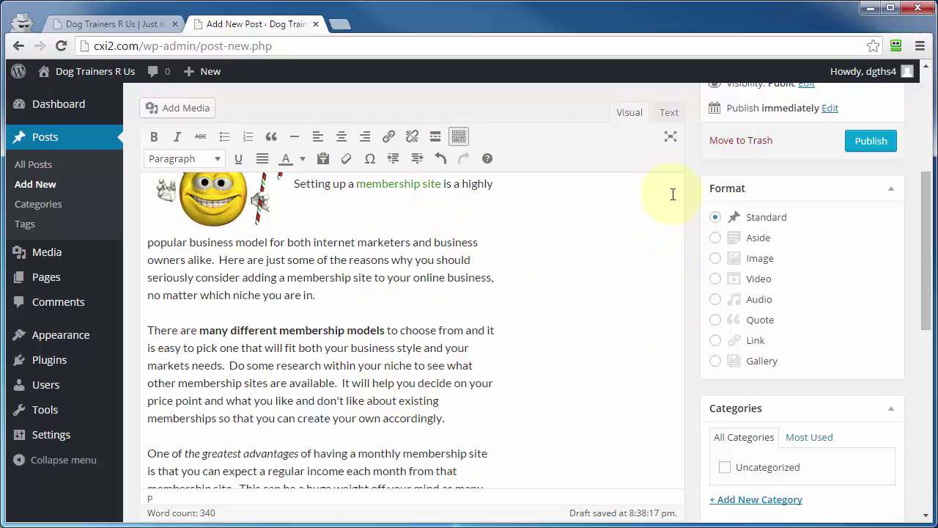
pyautogui.scroll(2, 670, 430)
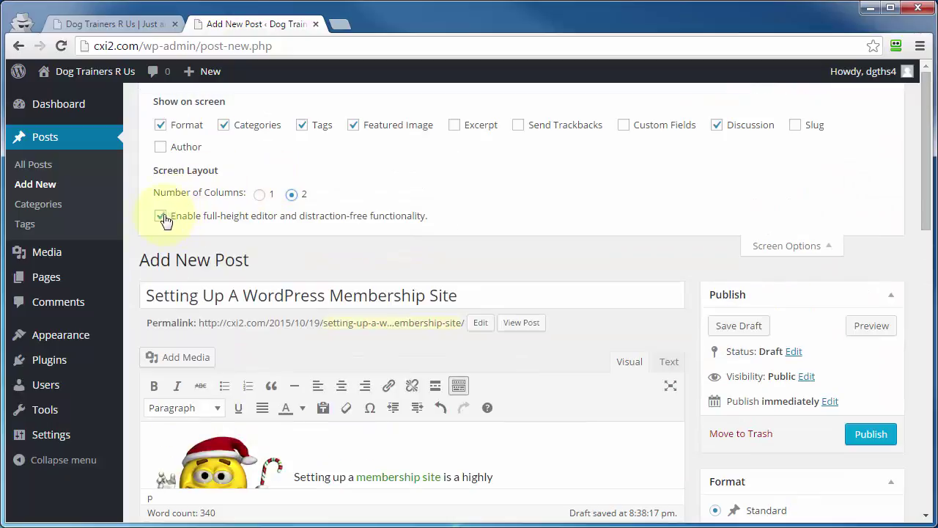
pyautogui.click(161, 216)
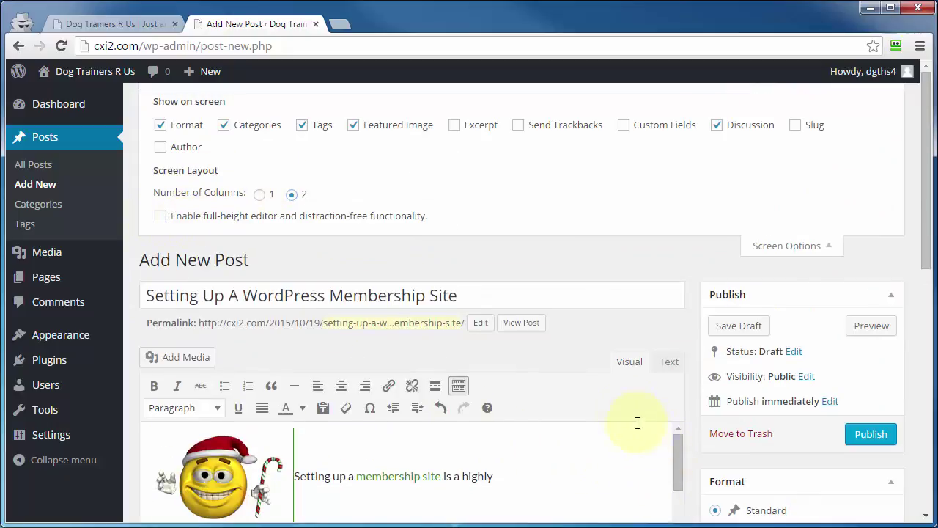
pyautogui.scroll(-3, 637, 423)
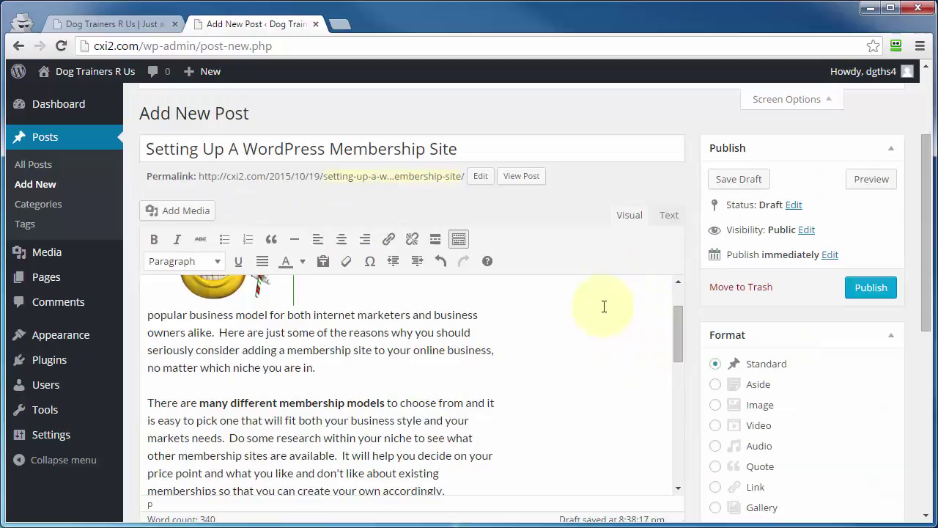
pyautogui.scroll(3, 601, 469)
pyautogui.click(160, 215)
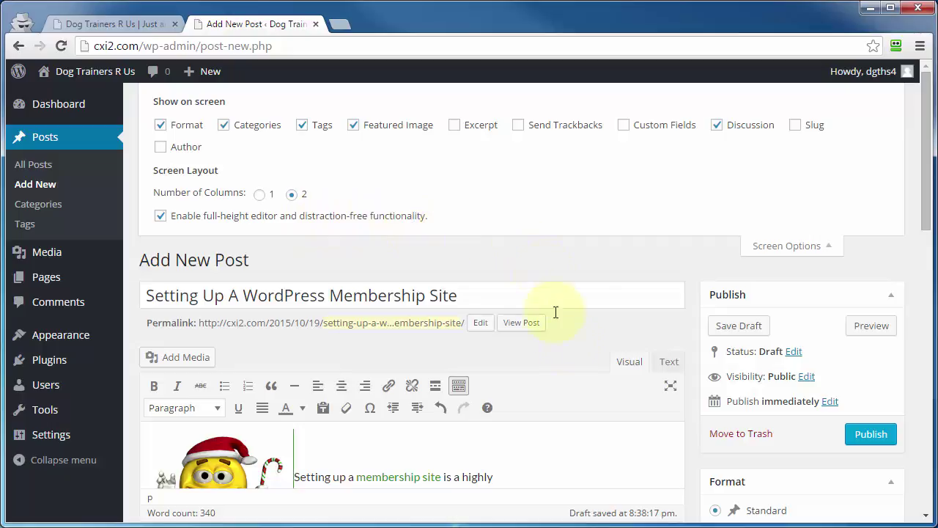
# Step: In distraction-free writing mode, add an empty line above the paragraph starting "There are many different membership models", and leave the mode
pyautogui.click(671, 387)
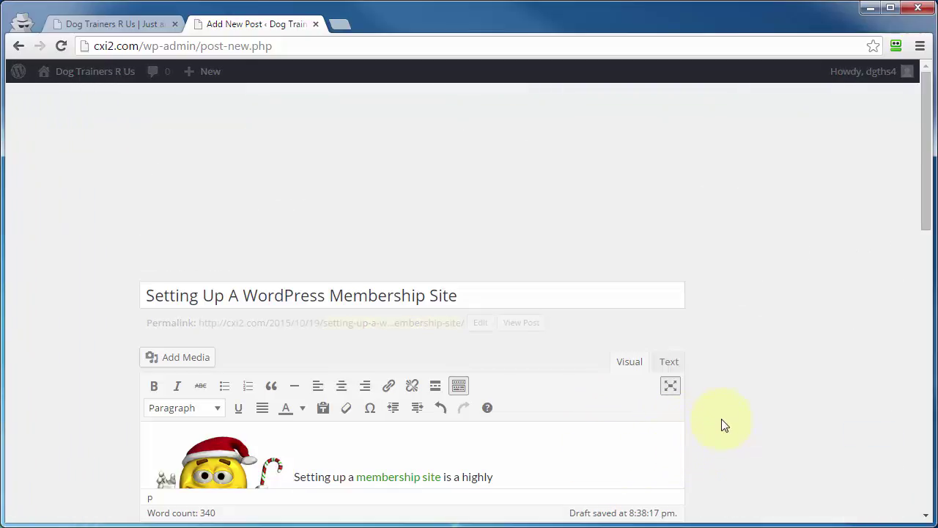
pyautogui.scroll(-3, 574, 368)
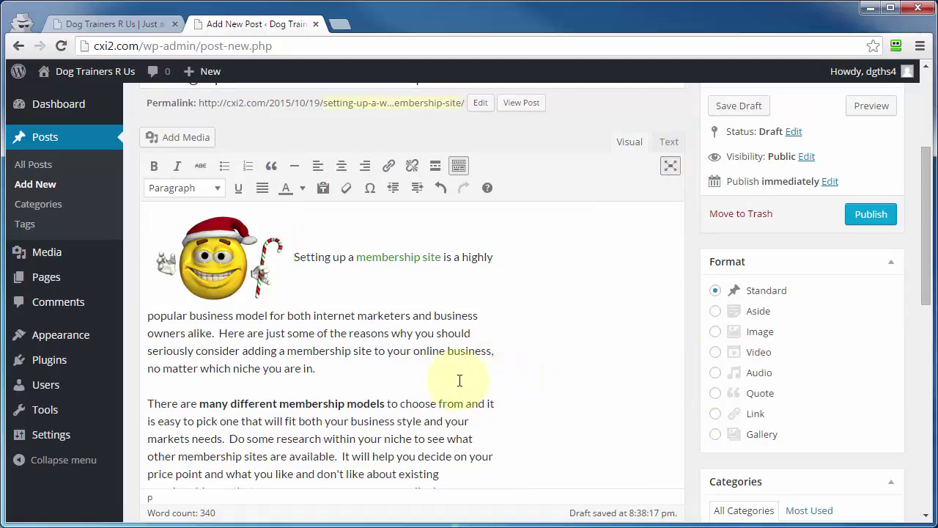
pyautogui.press('Return')
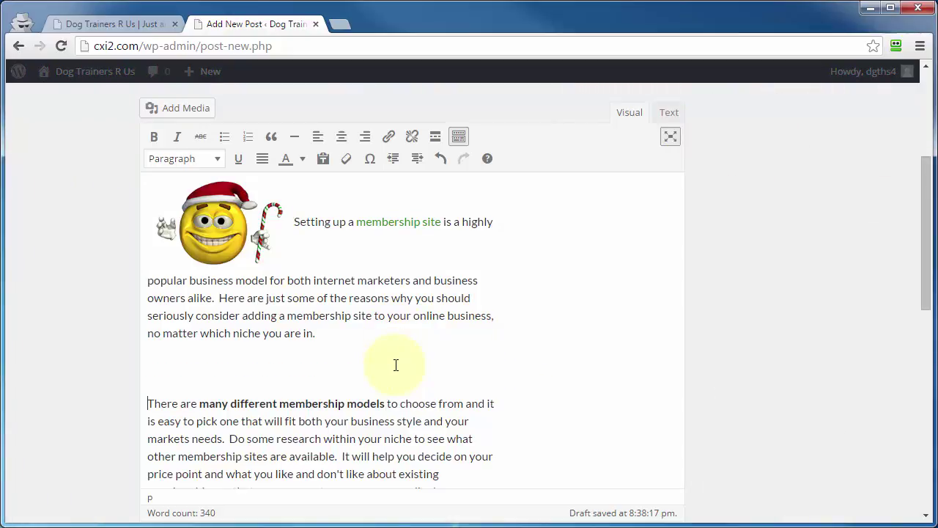
pyautogui.click(668, 135)
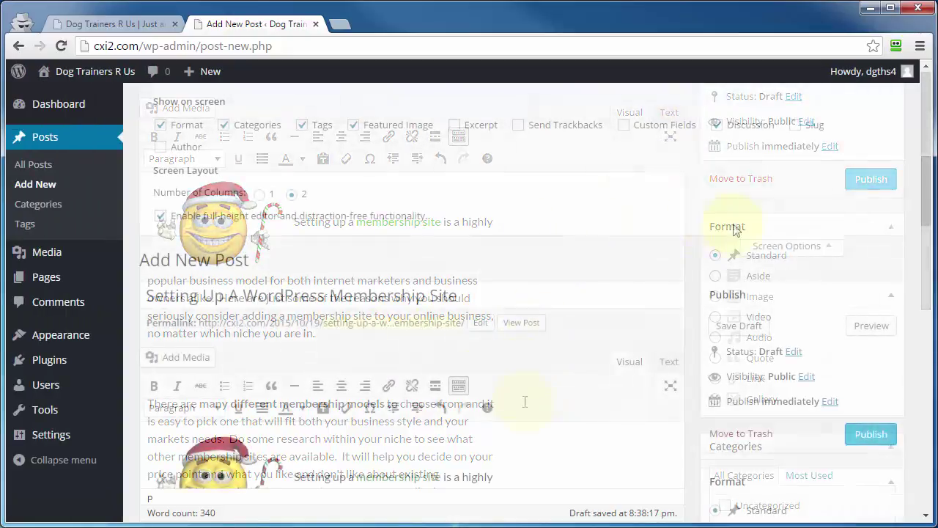
# Step: Close the screen options, read the contextual help on customizing the post display, and close the help
pyautogui.click(781, 248)
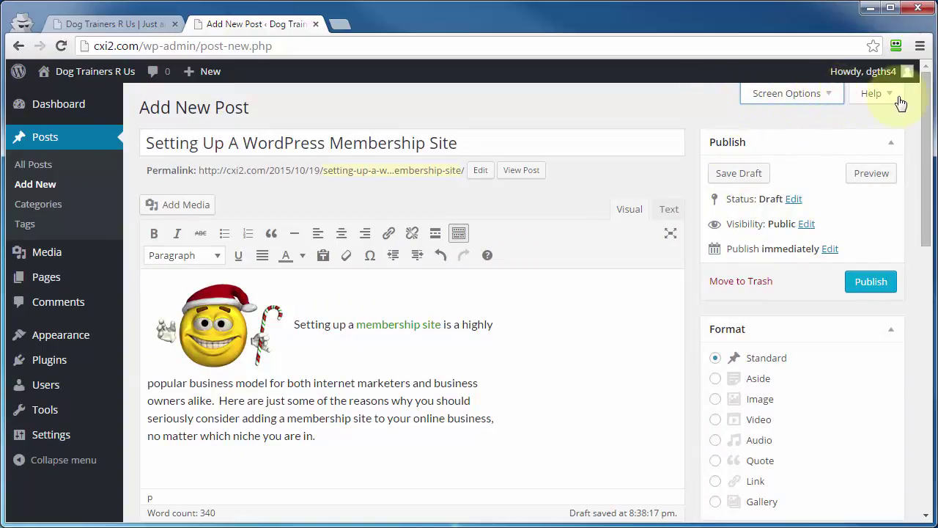
pyautogui.click(872, 94)
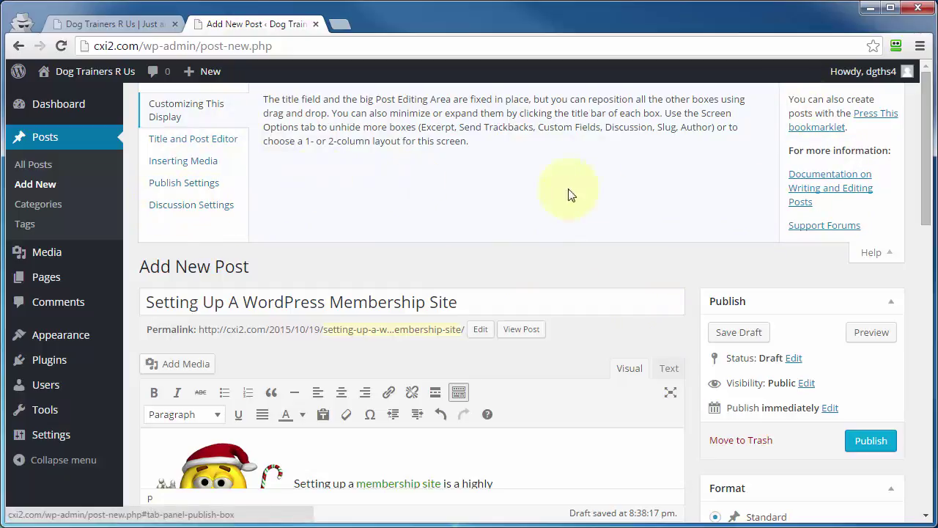
pyautogui.click(867, 250)
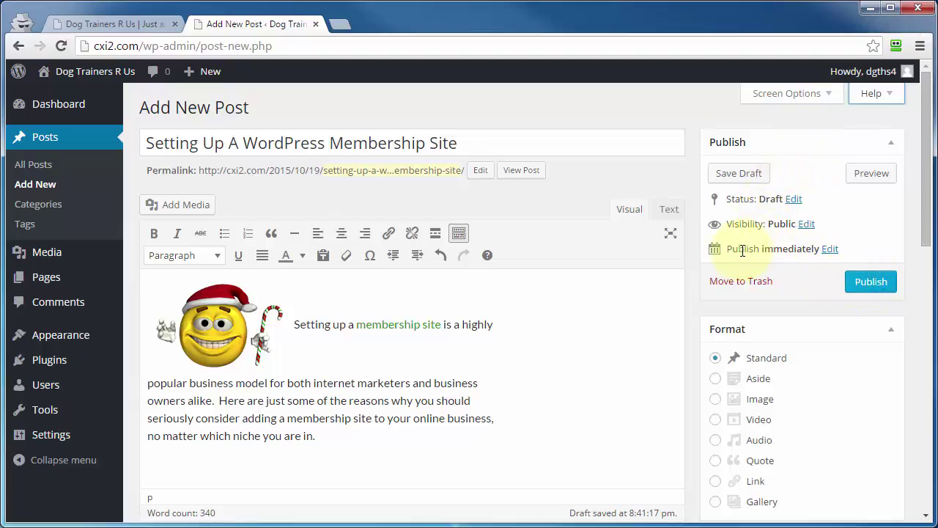
# Step: Set the post's publish date to Oct 20, 2015 and revert it to immediate publishing
pyautogui.click(830, 249)
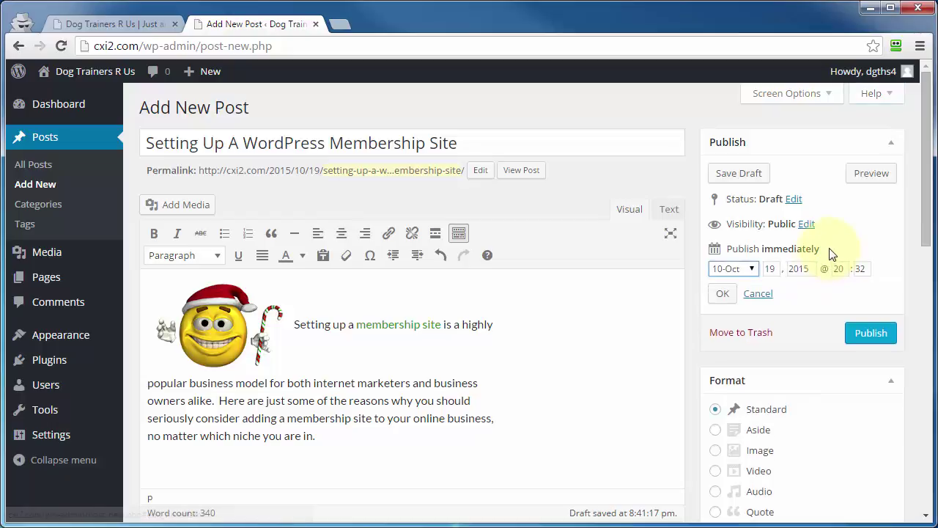
pyautogui.doubleClick(773, 269)
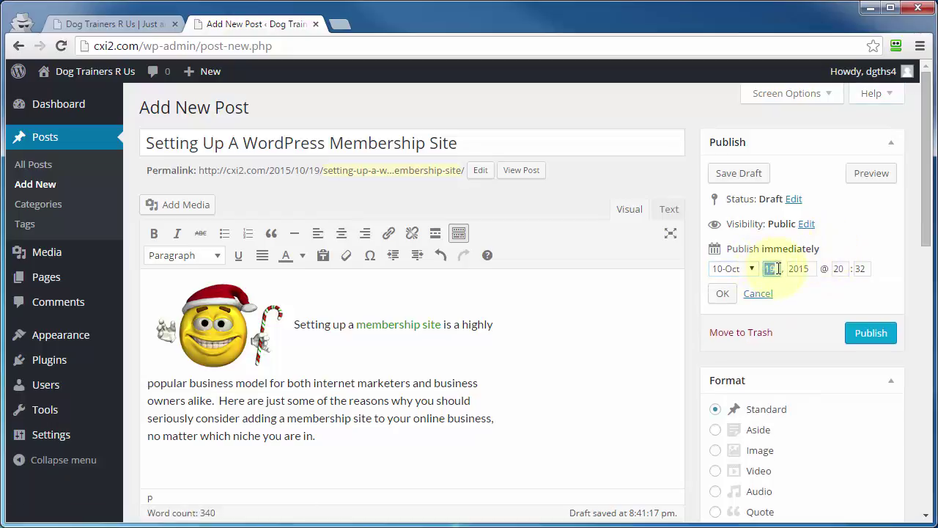
pyautogui.write('20')
pyautogui.click(722, 294)
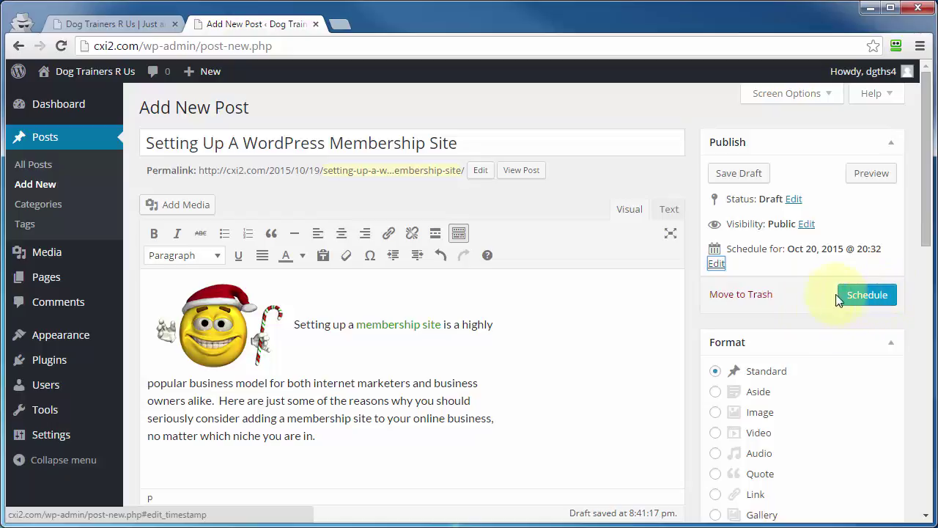
pyautogui.click(716, 264)
pyautogui.click(758, 293)
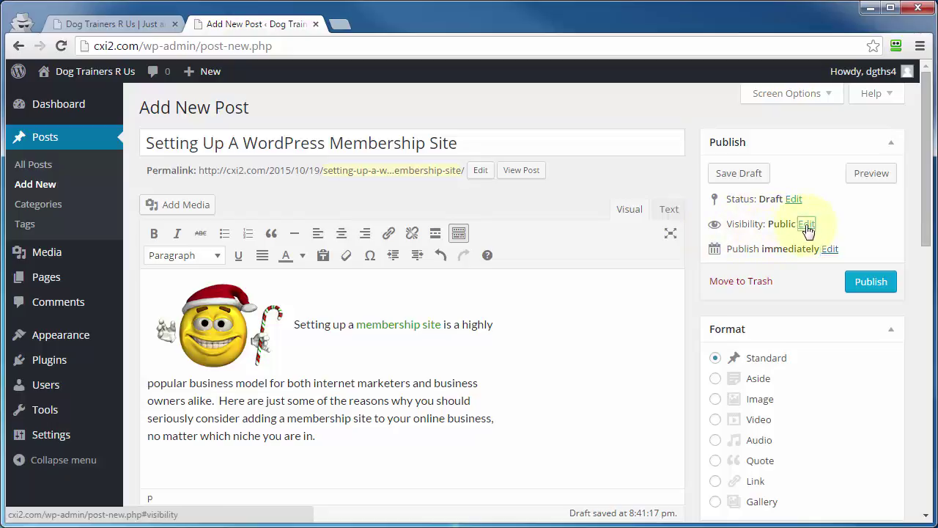
# Step: Try the option to stick the post to the front page, check the site's front page, and clear the option with visibility kept public
pyautogui.click(806, 225)
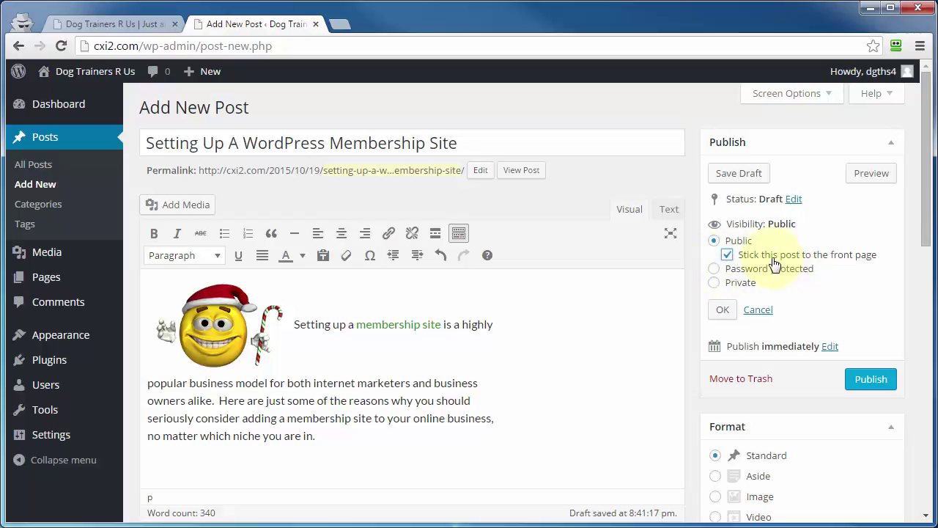
pyautogui.click(86, 22)
pyautogui.click(791, 254)
pyautogui.click(725, 311)
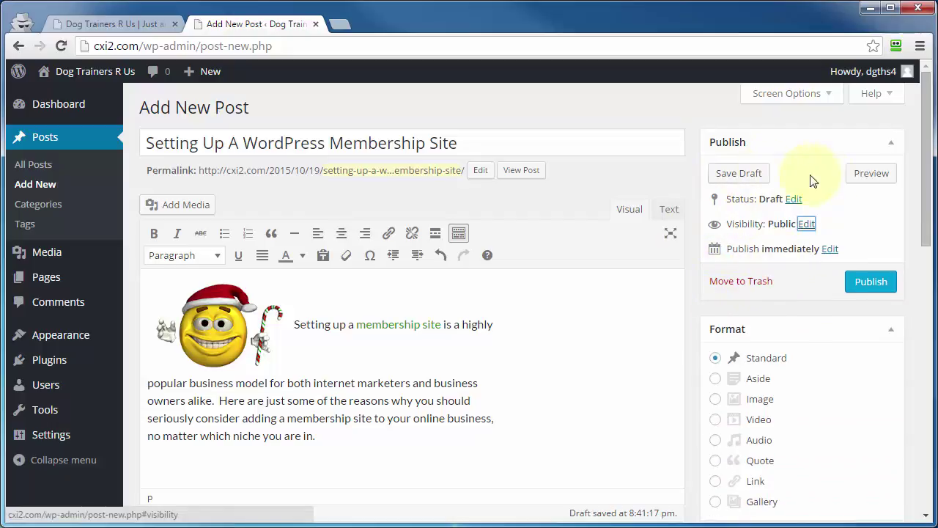
# Step: Preview the post in a separate tab, close the preview, and publish the post immediately
pyautogui.click(871, 175)
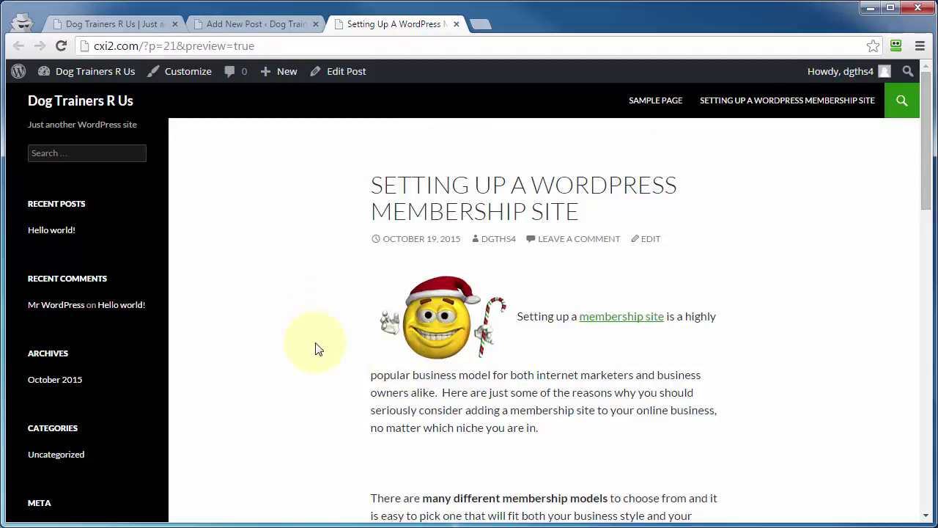
pyautogui.click(456, 24)
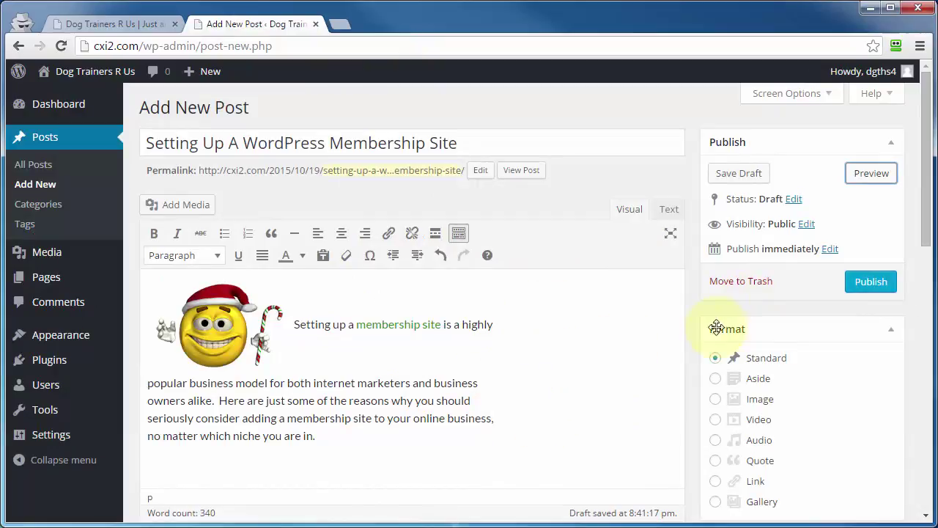
pyautogui.scroll(-2, 736, 290)
pyautogui.click(870, 285)
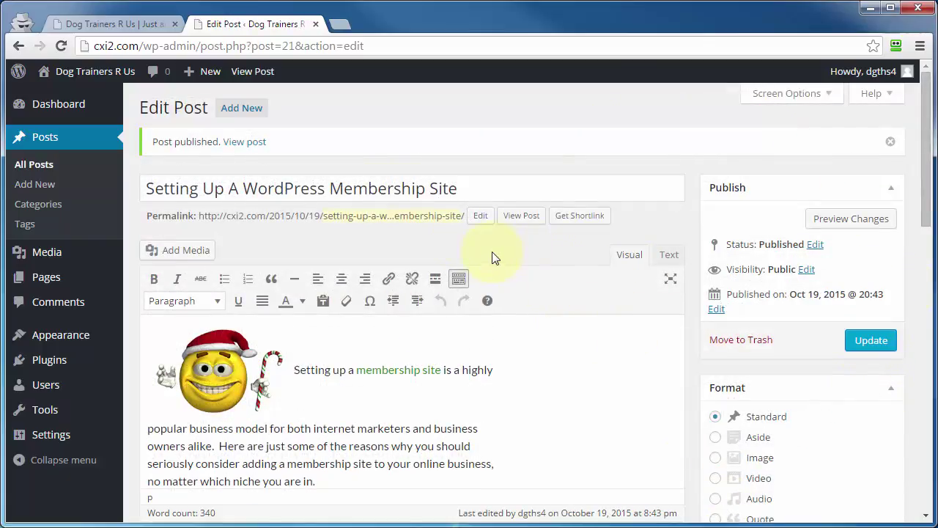
# Step: Display the published post's shortlink and dismiss the dialog
pyautogui.click(585, 219)
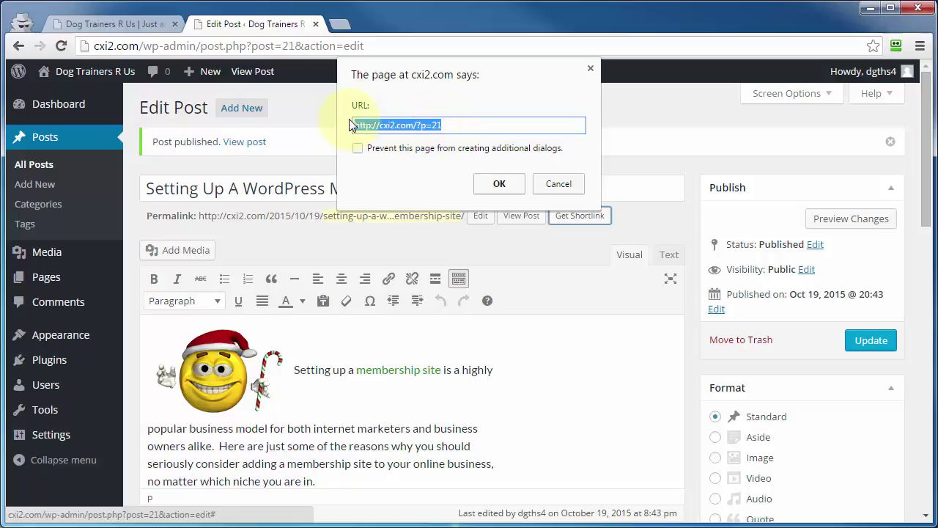
pyautogui.click(551, 190)
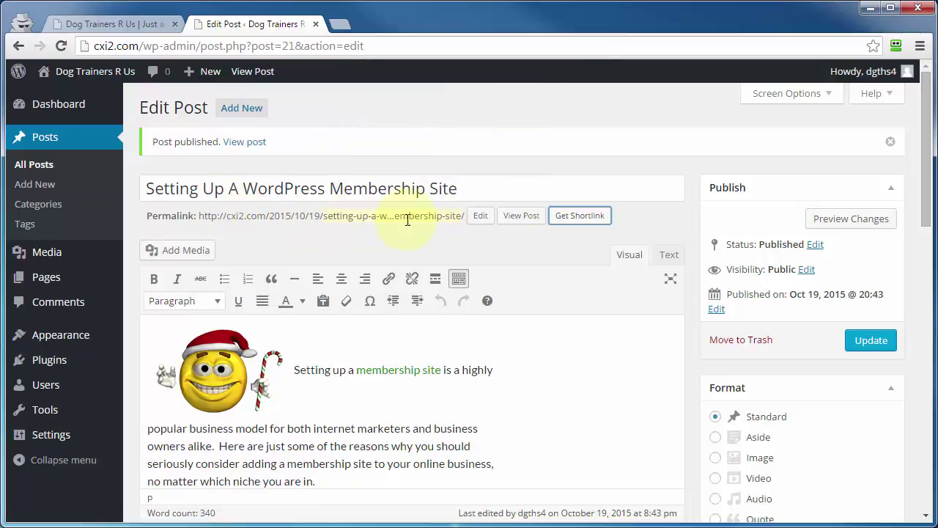